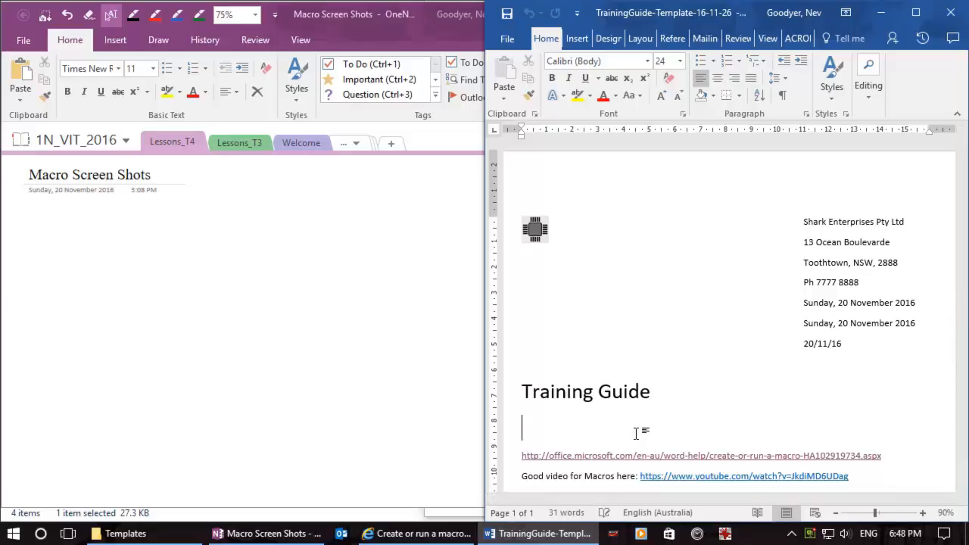
Insert a screen clipping of the support article's first two Record Macro instructions into the Macro Screen Shots page in OneNote
key("alt+Tab")
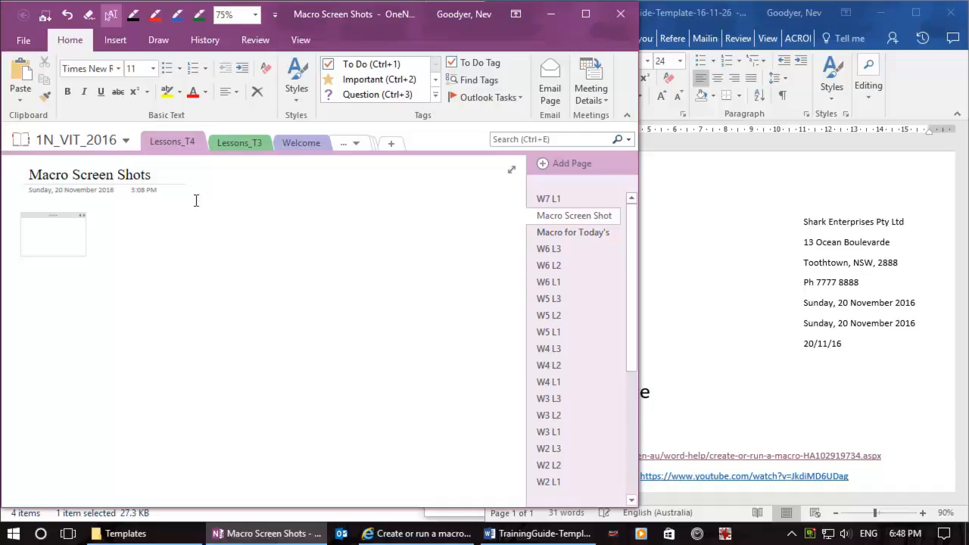
left_click(419, 537)
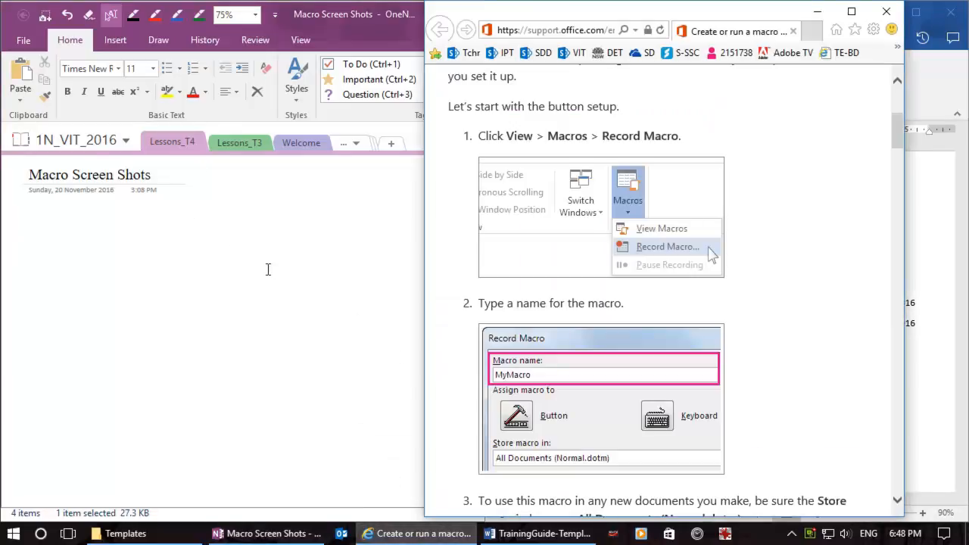
left_click(120, 44)
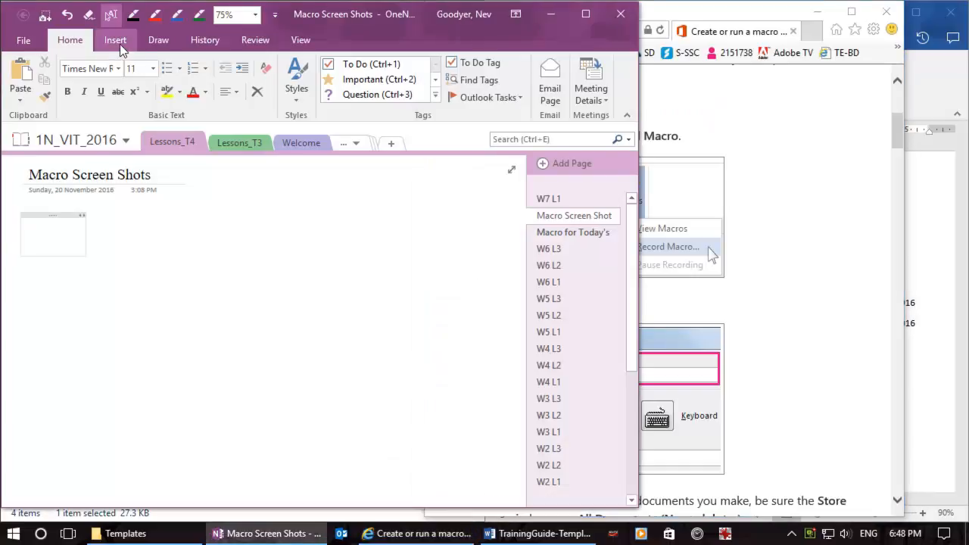
left_click(118, 43)
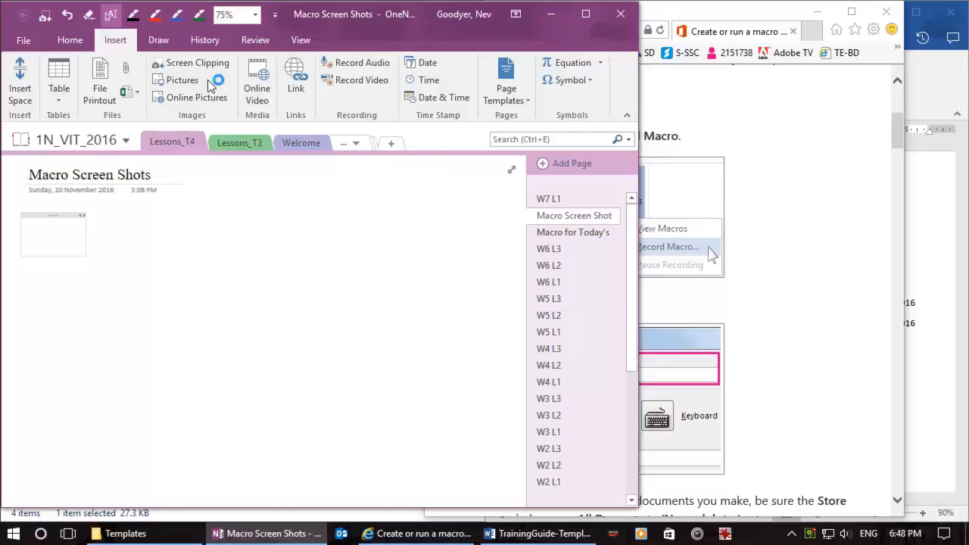
left_click(187, 66)
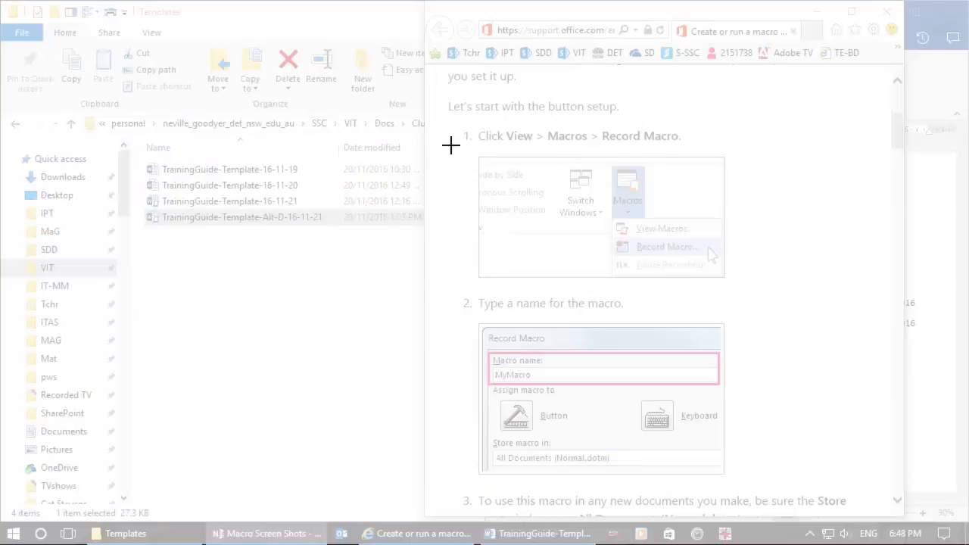
left_click_drag(443, 97, 742, 484)
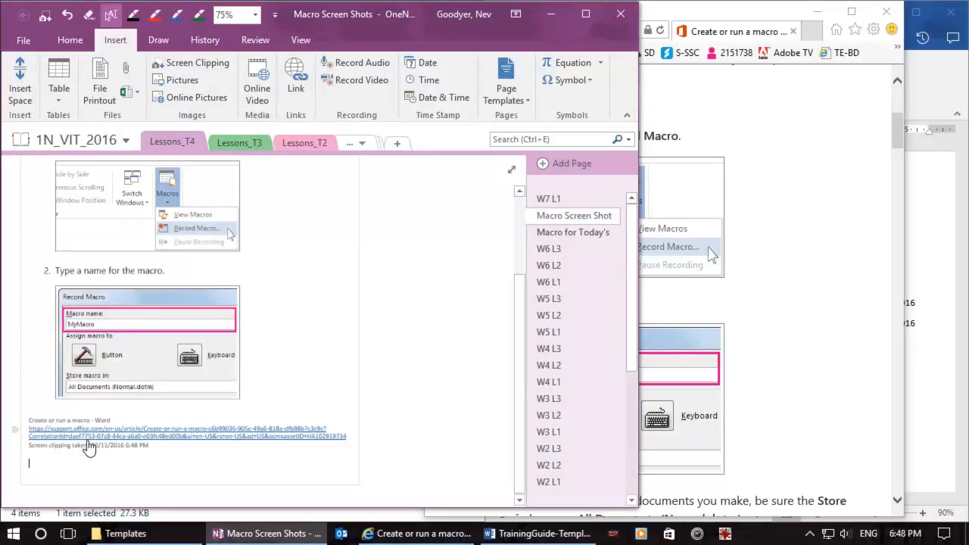
left_click(183, 480)
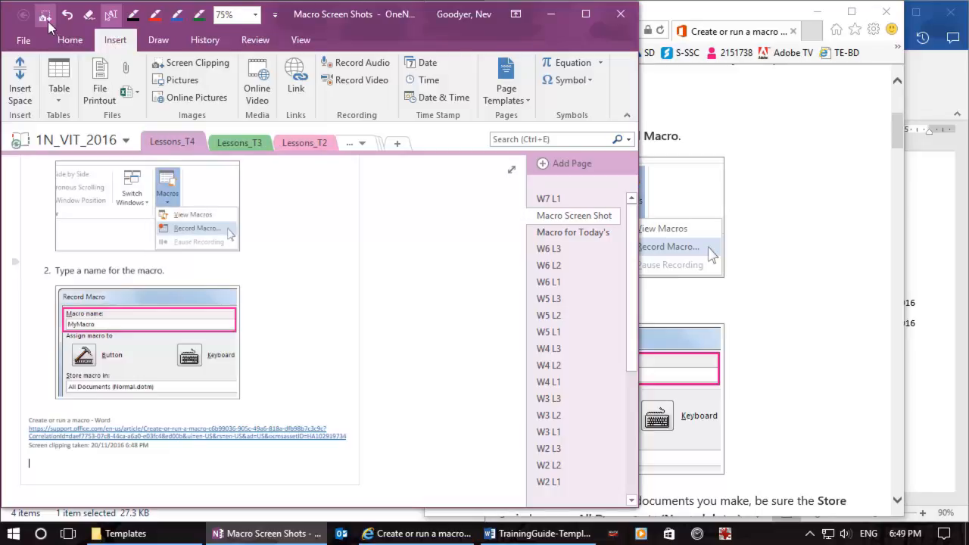
Examine OneNote's Quick Access Toolbar customization for Screen Clipping, list All Commands, and close the options
left_click(275, 15)
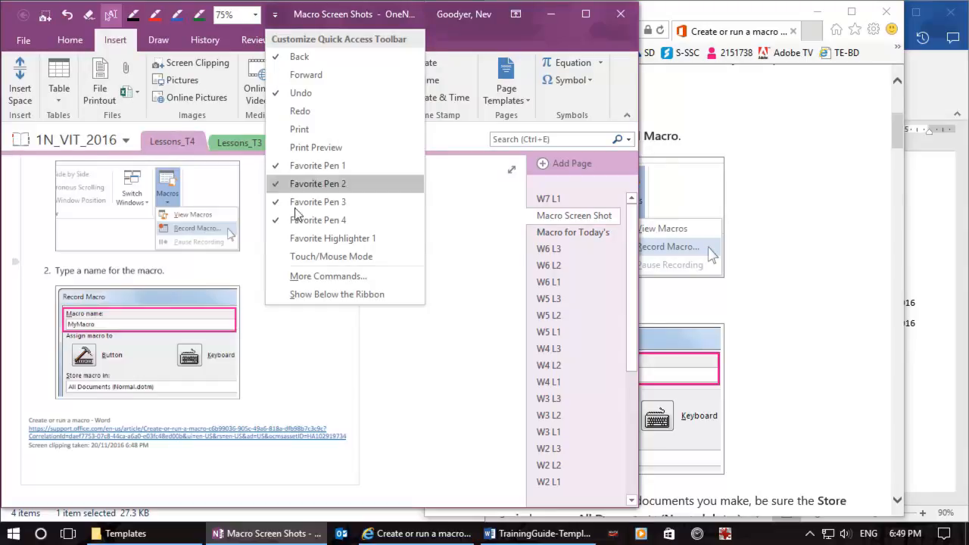
left_click(301, 277)
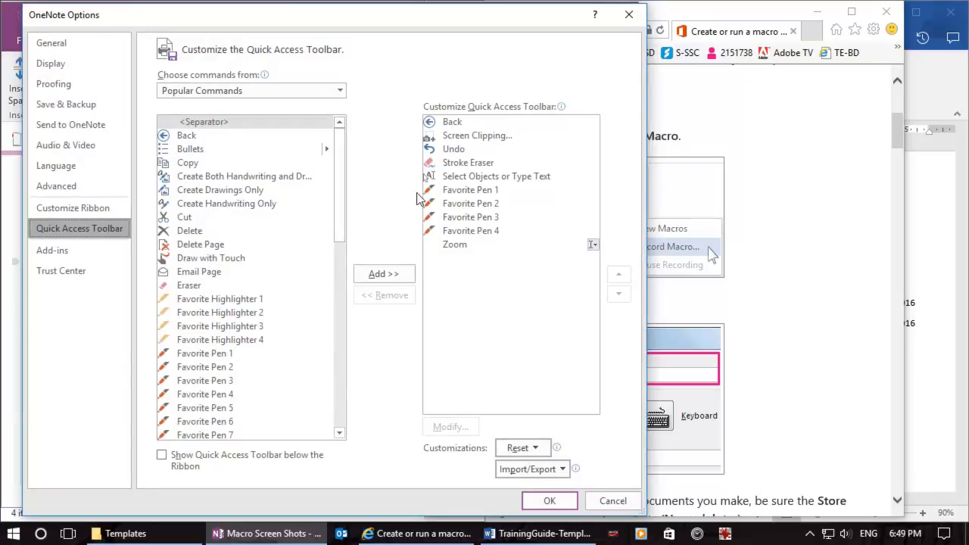
left_click(456, 138)
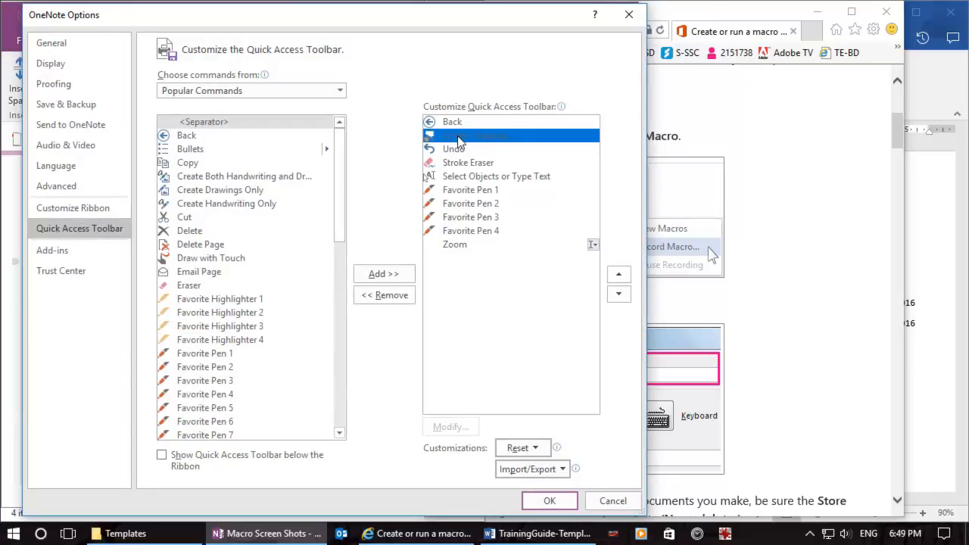
left_click(339, 91)
left_click(287, 136)
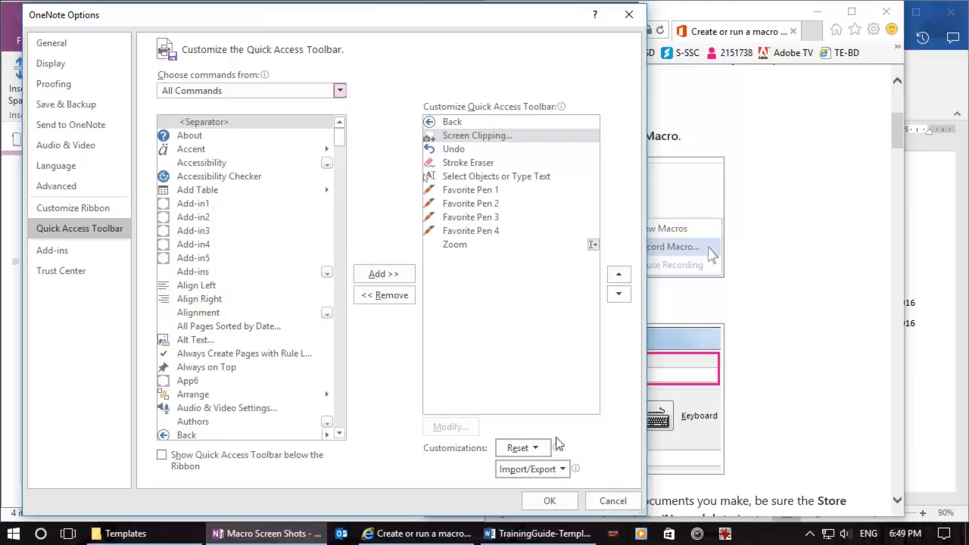
left_click(550, 501)
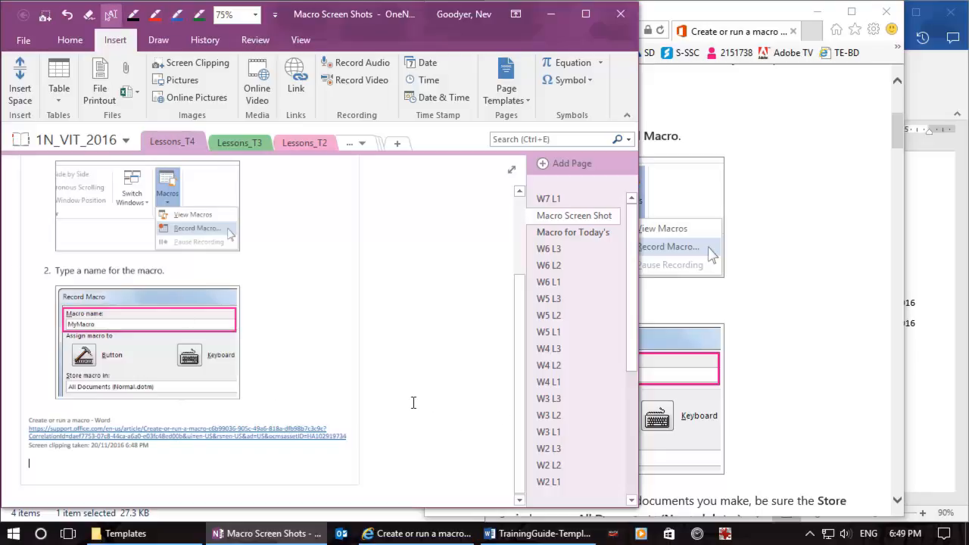
Add a screen clipping of the Word training guide's company address and date block below the first clipping in OneNote
left_click(521, 535)
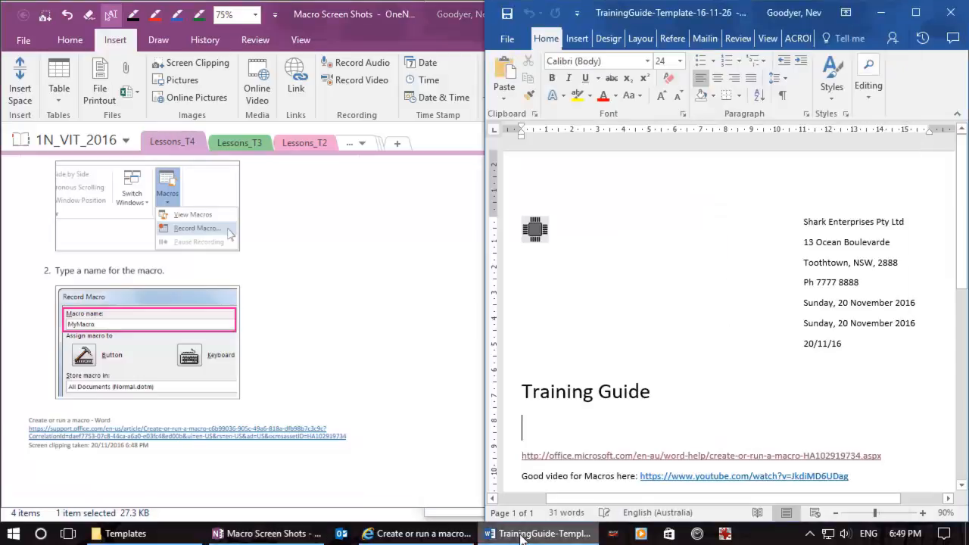
left_click(76, 467)
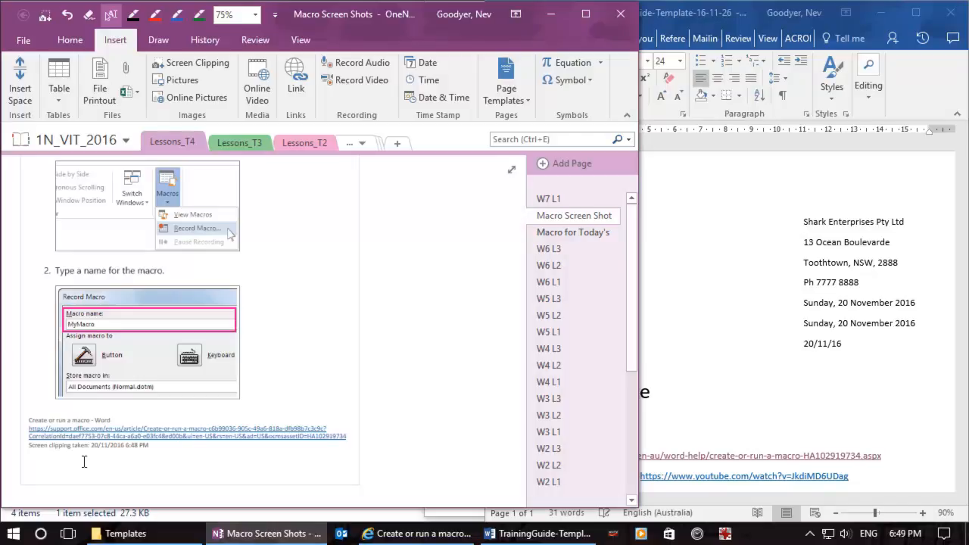
key("super+shift+s")
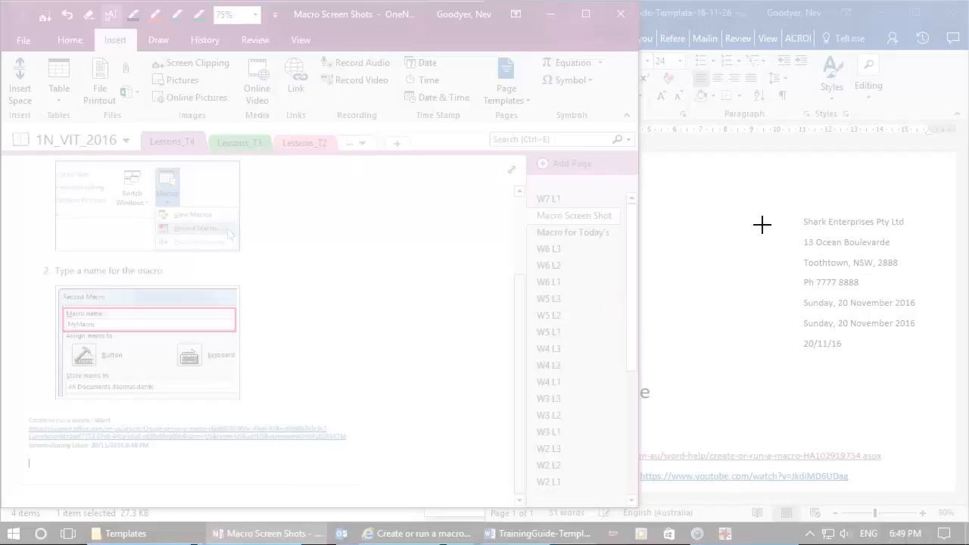
left_click_drag(794, 204, 938, 389)
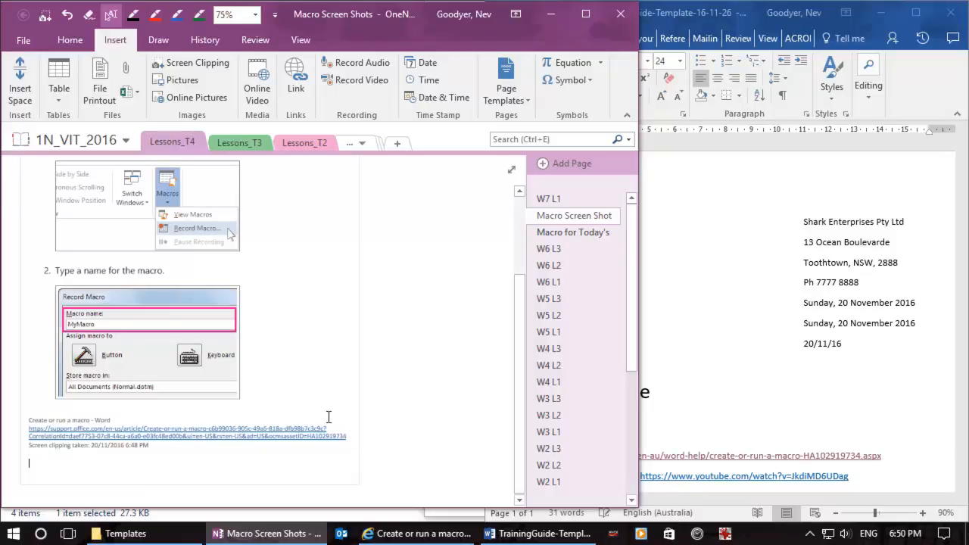
type("Shark Enterprises Pty Ltd 13 Ocean Boulevarde Toothtown, NSW, 2888 Ph 7777 8888 Sunday, 20 November 2016 Sunday, 20 November 2016 20/11/16")
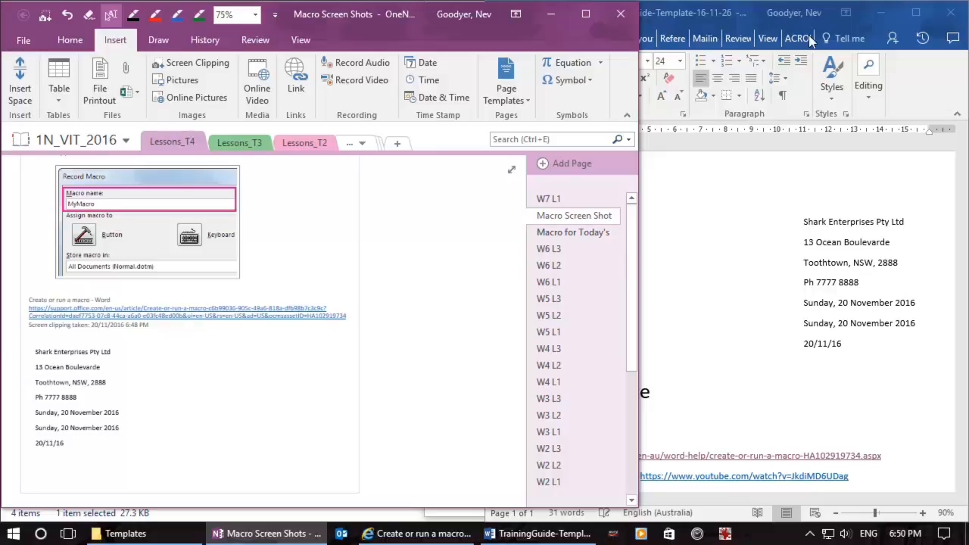
In Word, delete the three date lines below the phone number in the training guide's address block
left_click(798, 15)
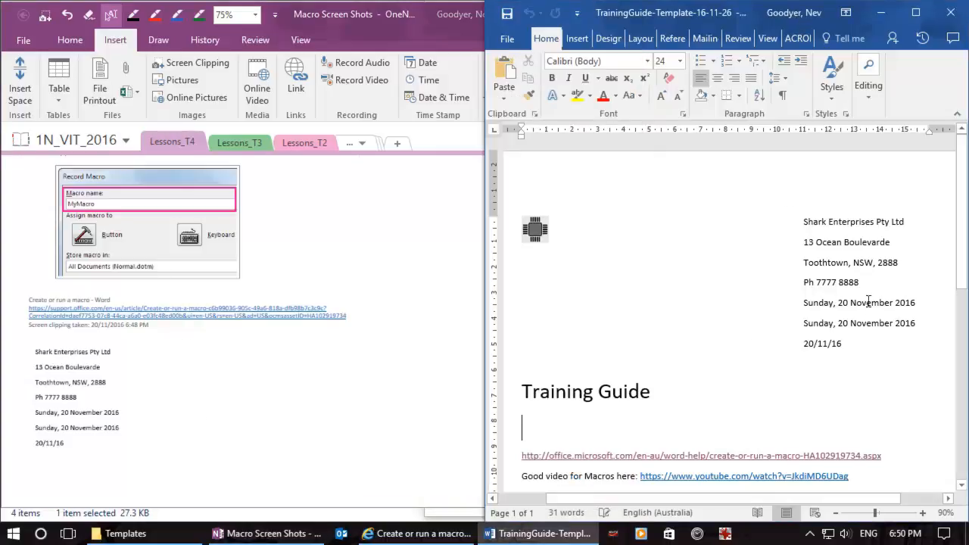
left_click(854, 349)
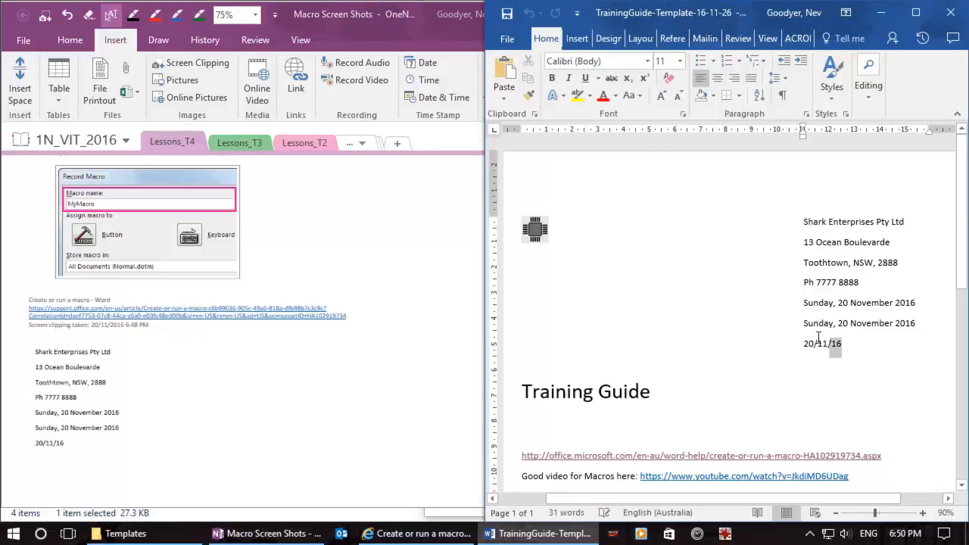
left_click_drag(835, 344, 809, 318)
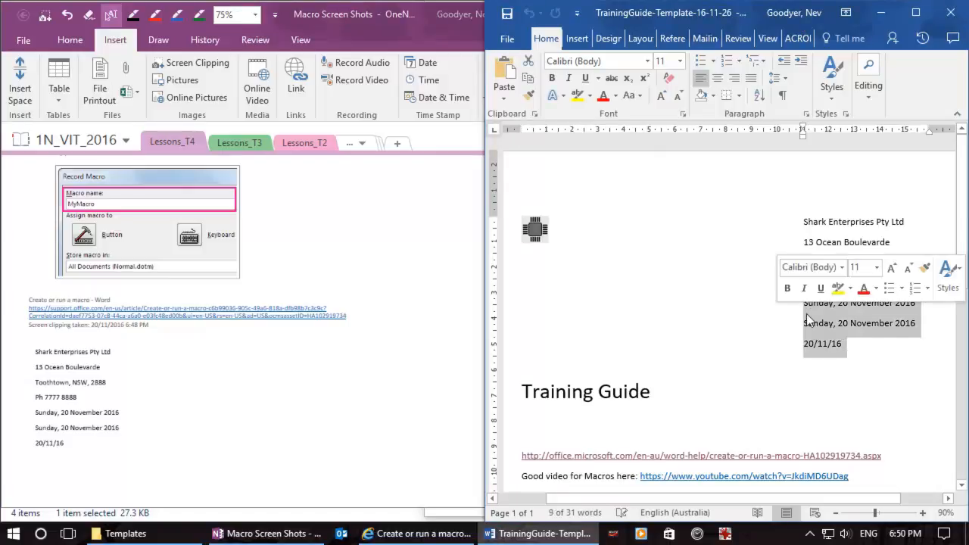
key("Delete")
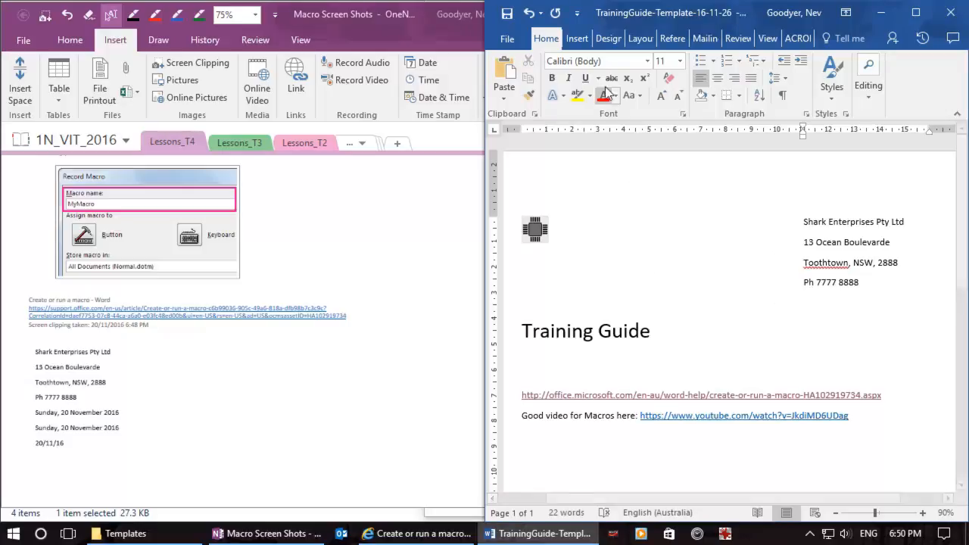
Capture Word's opened Macros options with Record Macro highlighted as a screen clipping on the OneNote page
left_click(769, 39)
left_click(885, 96)
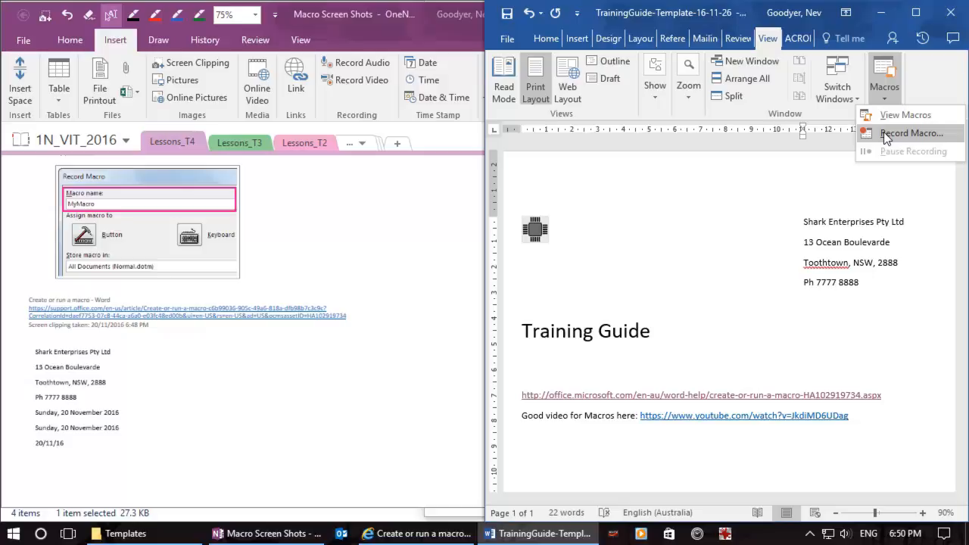
left_click(44, 19)
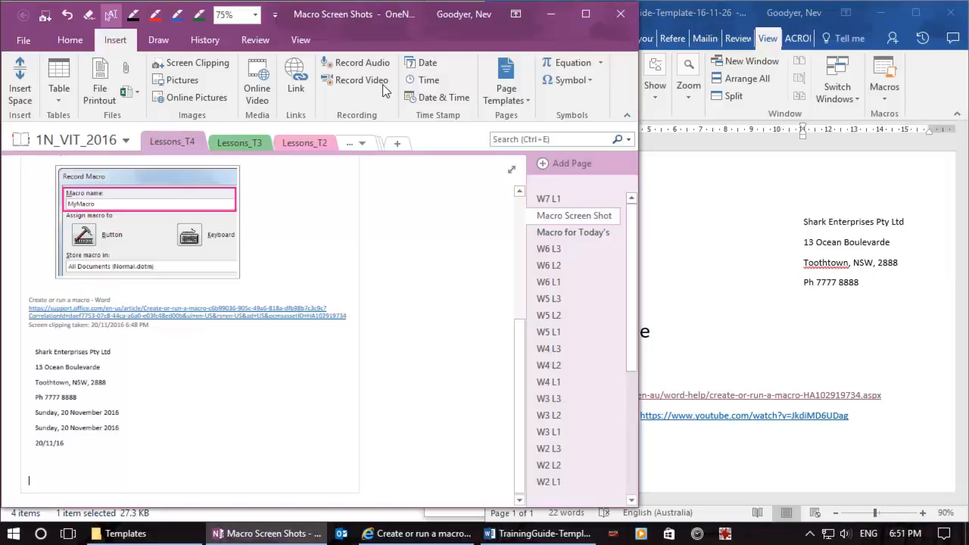
key("super+Left")
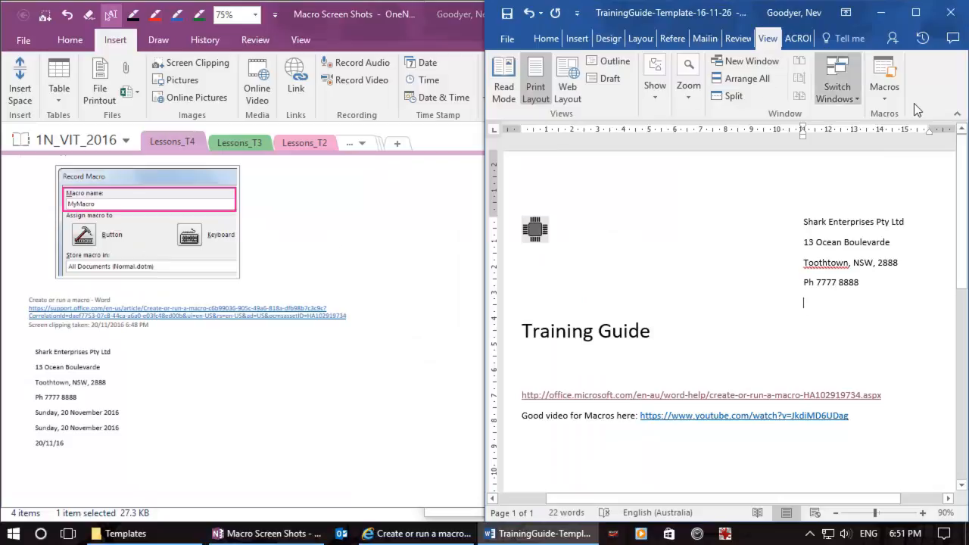
left_click(886, 99)
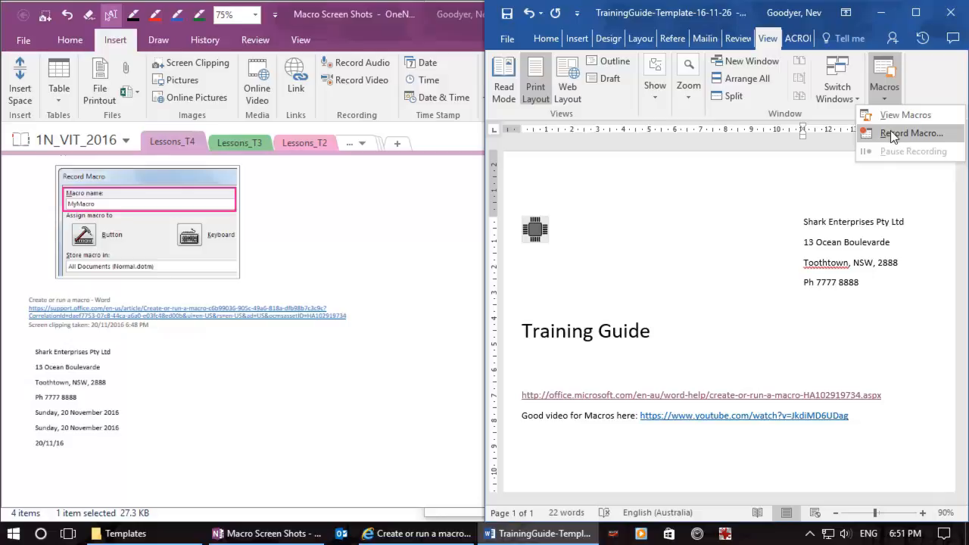
key("super+shift+s")
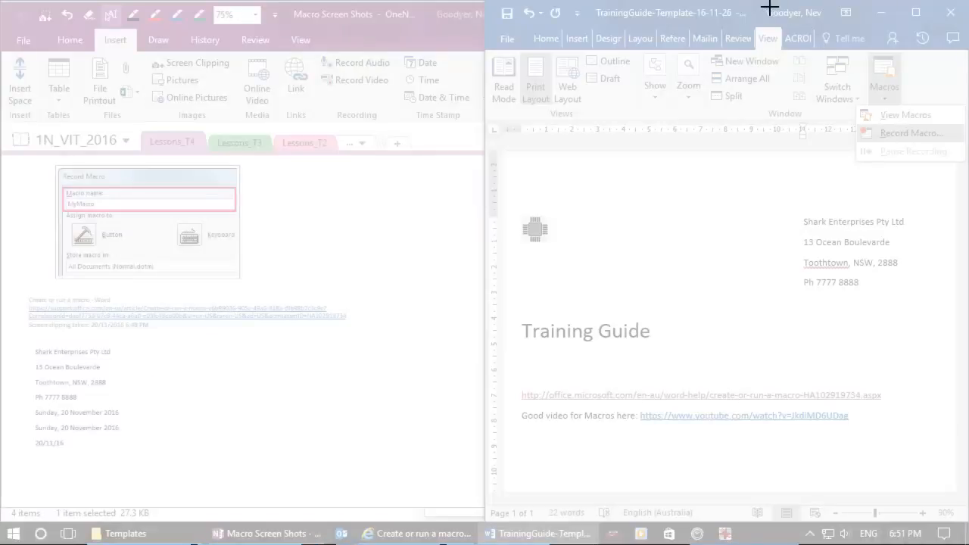
left_click_drag(746, 22, 960, 166)
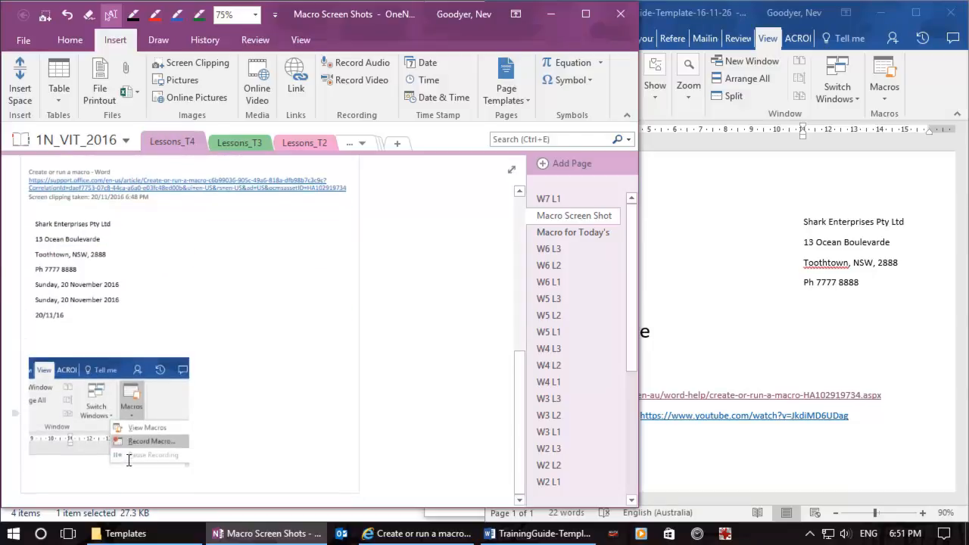
Enlarge the Macros screen clipping on the OneNote page so that its options are easy to read
left_click(168, 450)
left_click_drag(192, 467, 213, 495)
scroll(213, 495, "down", 1)
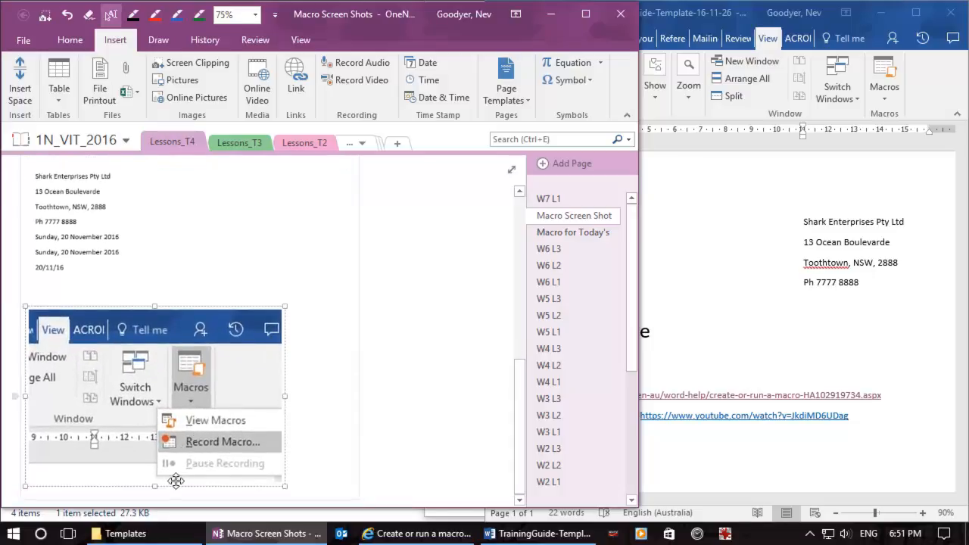
scroll(176, 494, "down", 1)
scroll(175, 494, "down", 1)
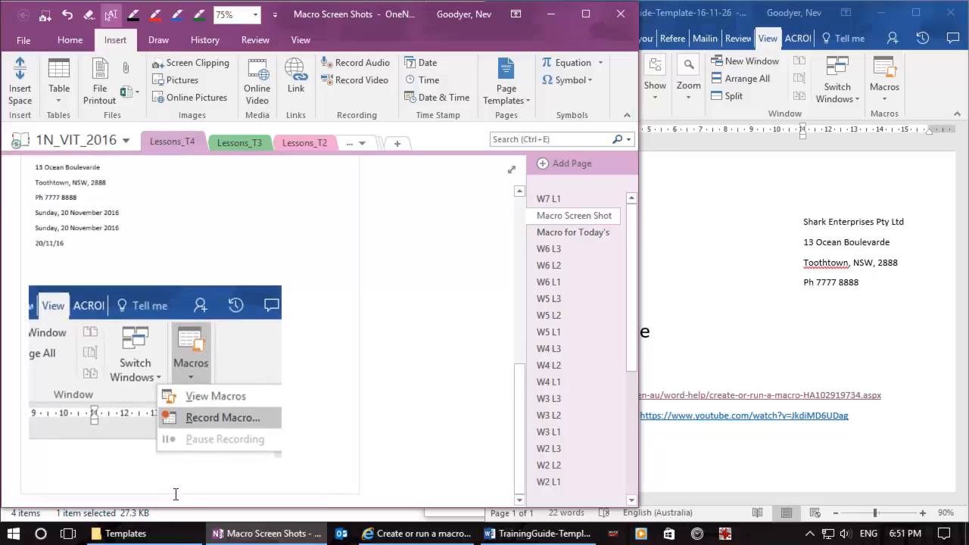
scroll(176, 494, "down", 2)
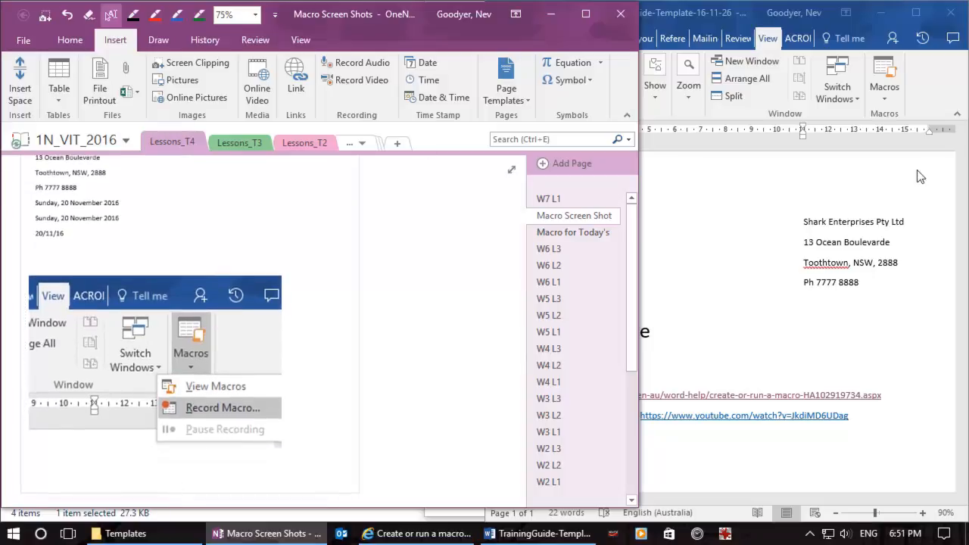
Begin a new macro recording setup in Word and store the macro in Documents Based On TrainingGuide-Template-16-11-26
left_click(888, 102)
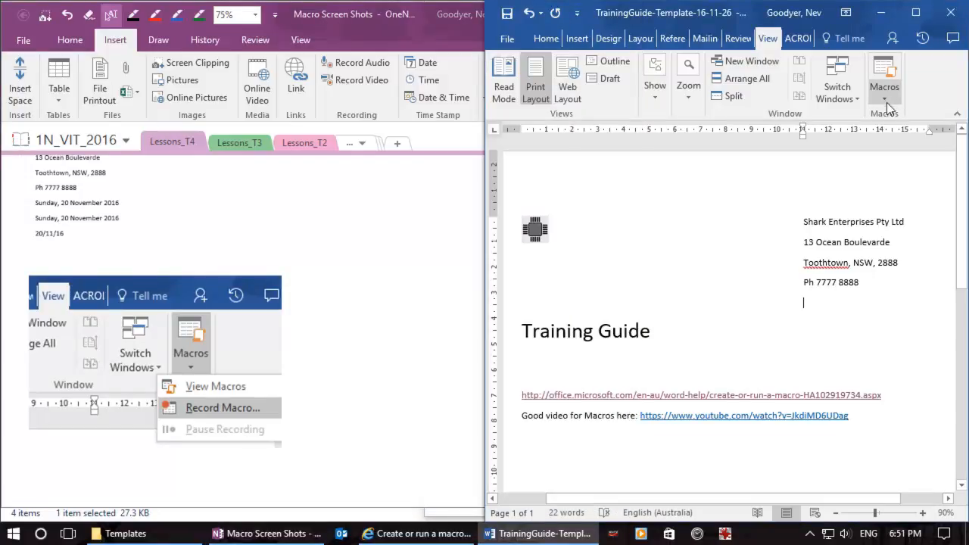
left_click(888, 100)
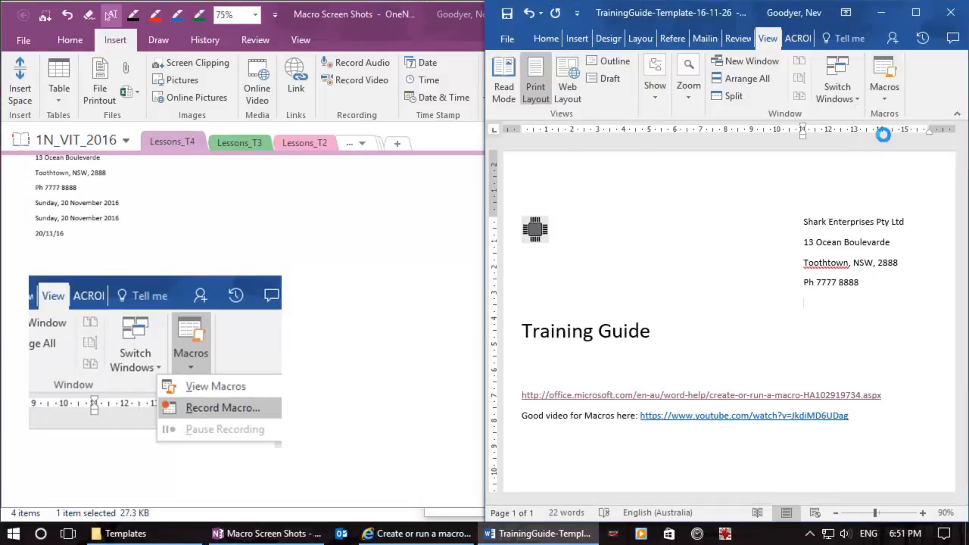
left_click(884, 134)
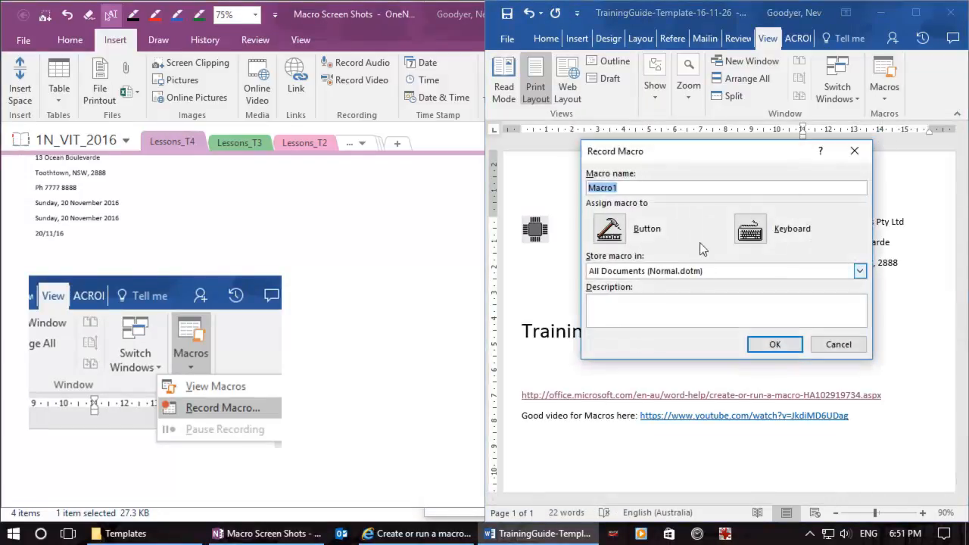
left_click(621, 188)
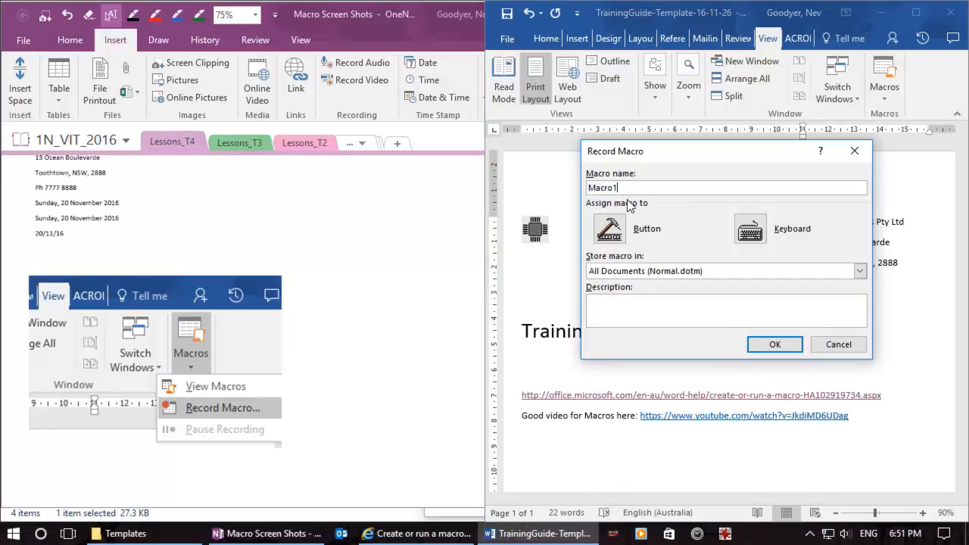
left_click(864, 270)
left_click(845, 296)
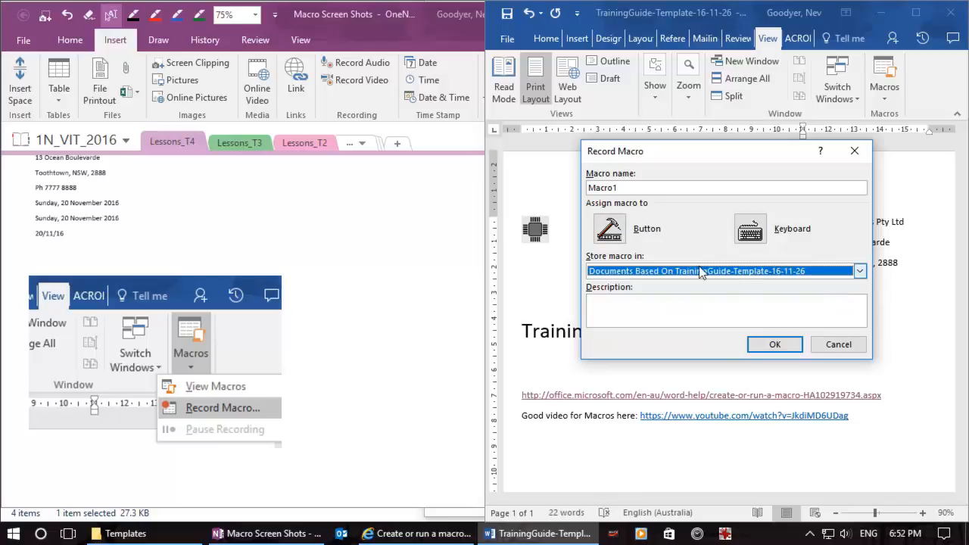
Assign the macro to a button and add a screenshot of the Quick Access Toolbar options window to the OneNote page
left_click(609, 229)
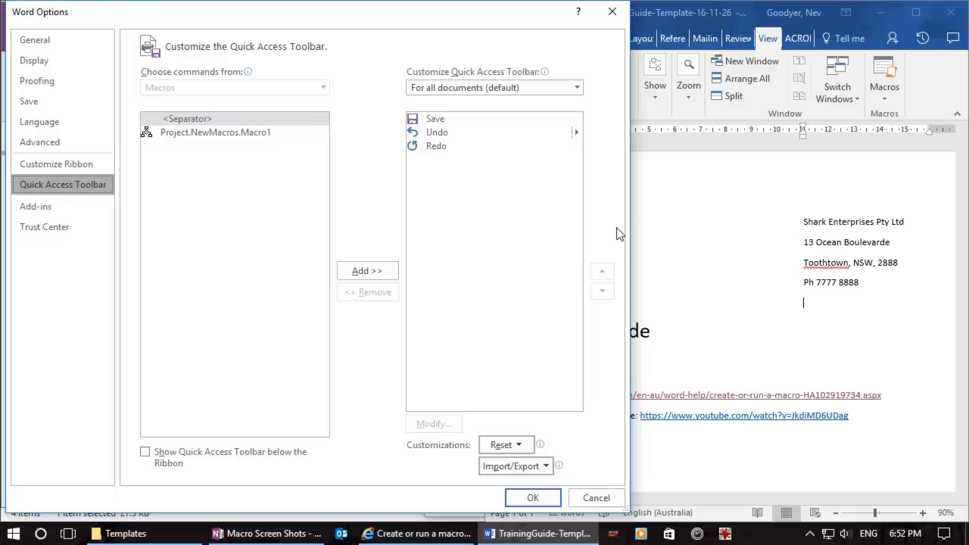
key("alt+Tab")
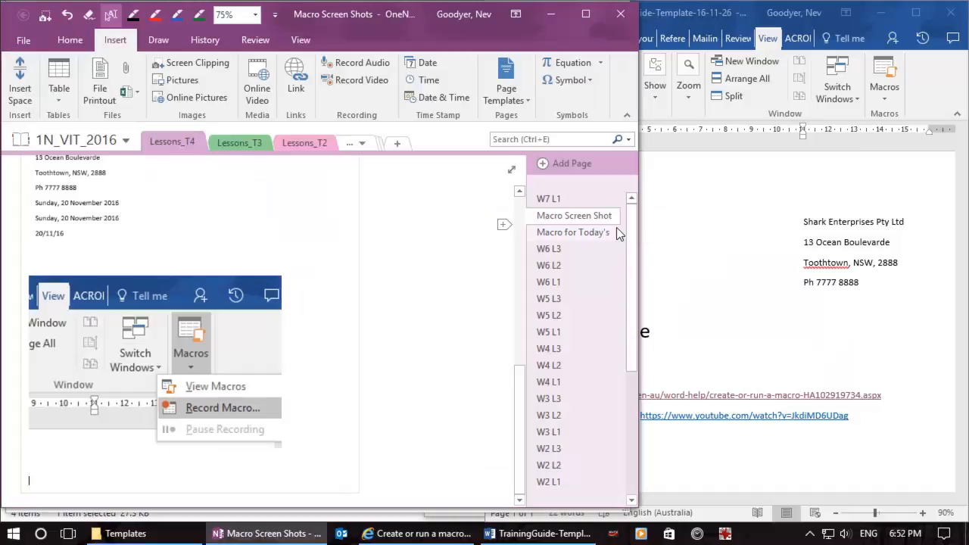
scroll(616, 227, "down", 5)
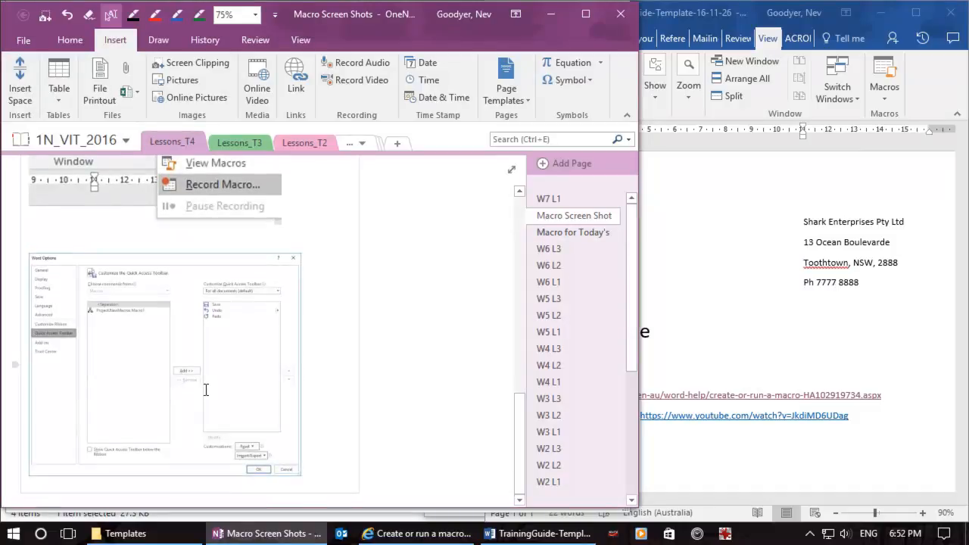
scroll(205, 389, "down", 1)
scroll(205, 389, "down", 1)
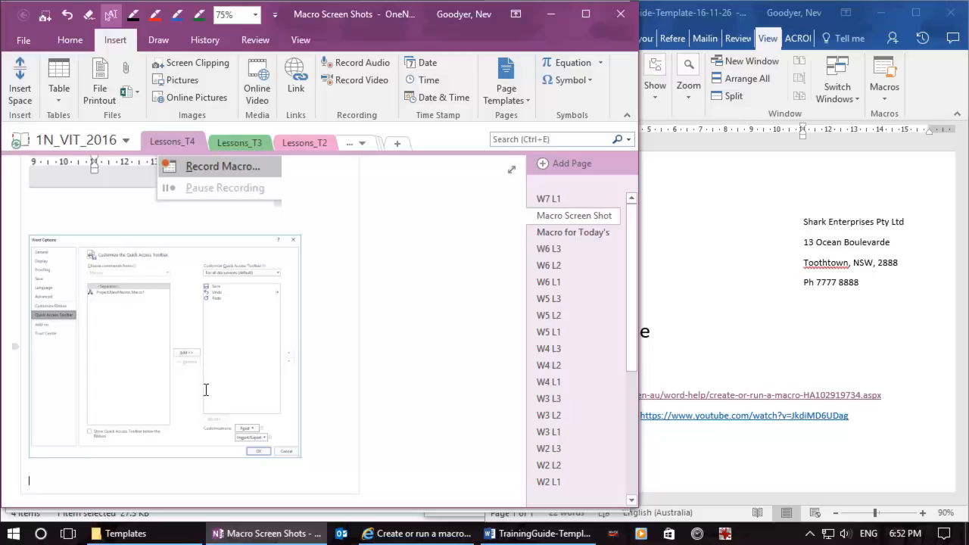
In Word, customize the Quick Access Toolbar for TrainingGuide-Template-16-11-26 and add Project.NewMacros.Macro1 to it
left_click(856, 103)
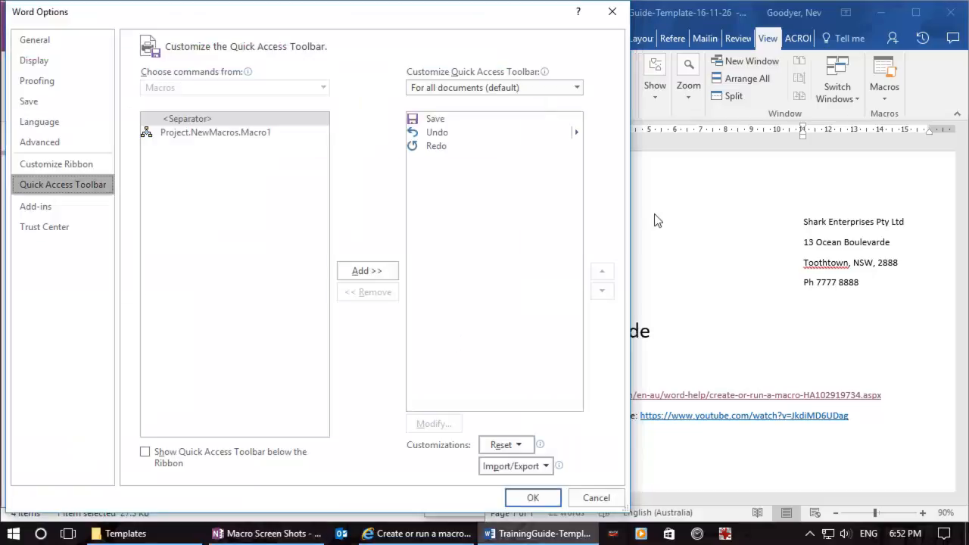
left_click(577, 88)
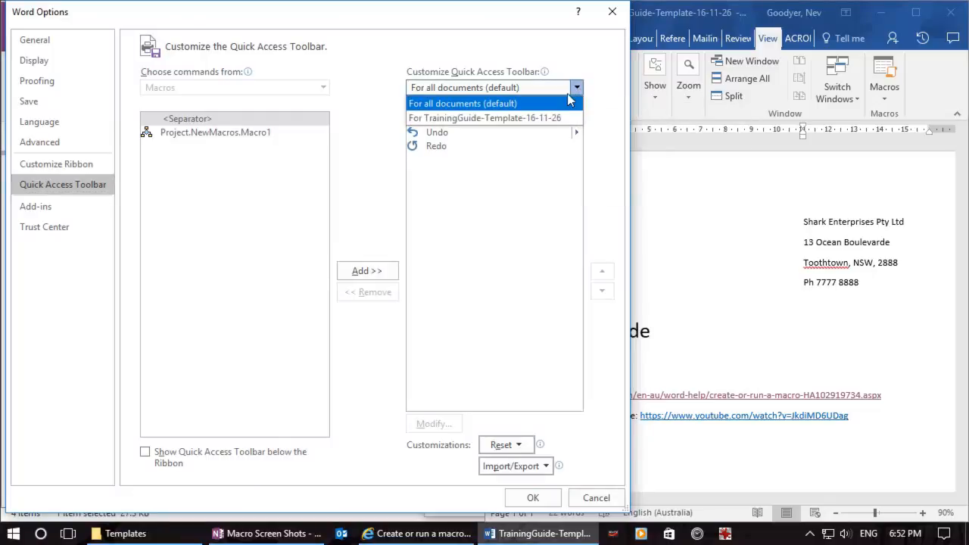
left_click(554, 120)
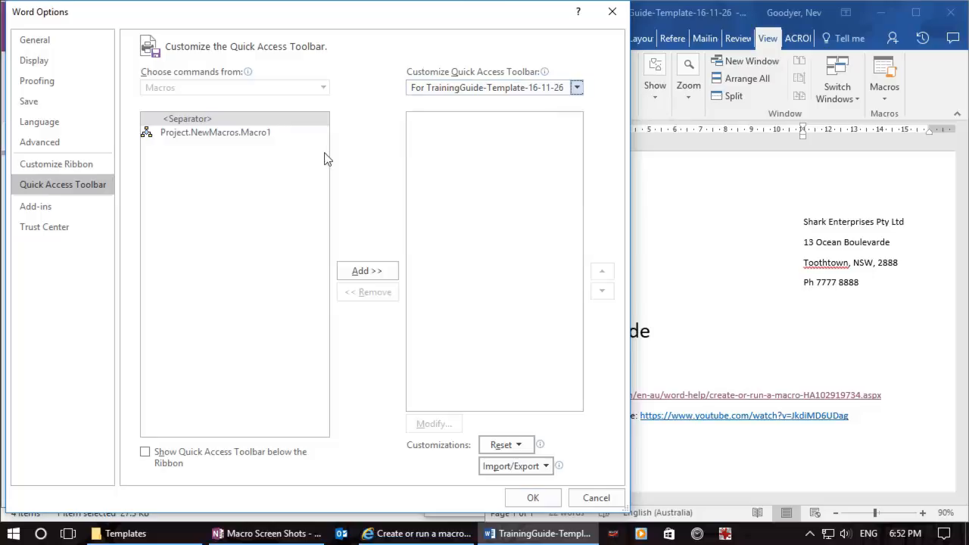
left_click(209, 138)
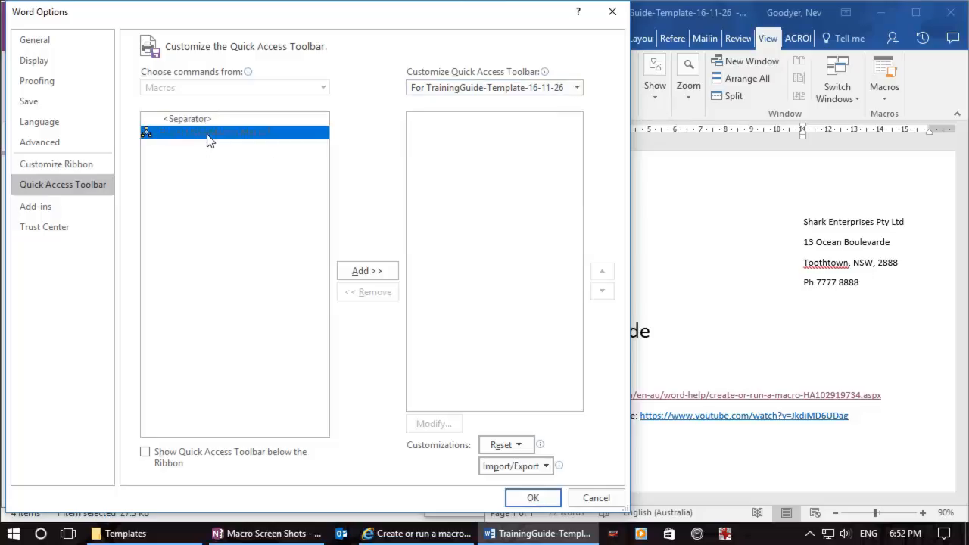
left_click(352, 279)
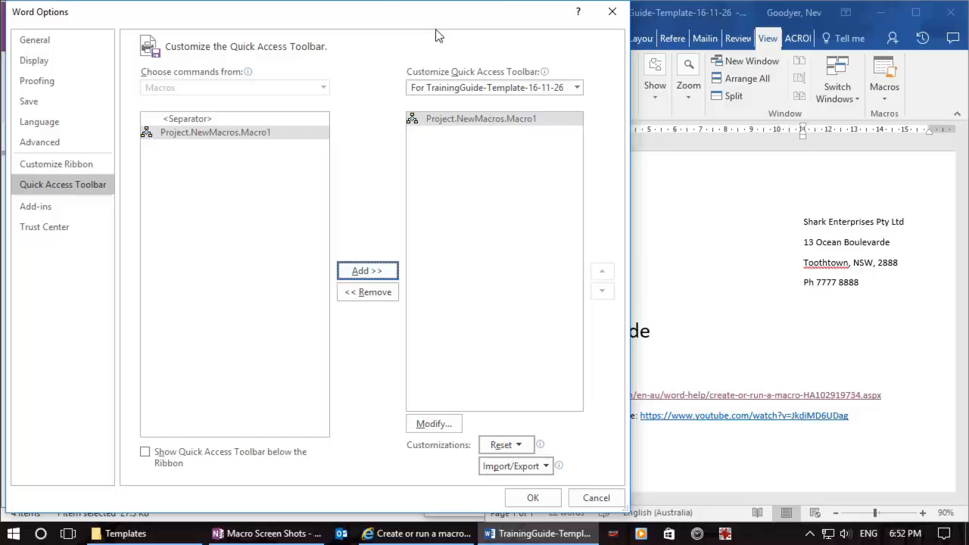
Capture the Quick Access Toolbar customization holding Project.NewMacros.Macro1 as a screen clipping on the OneNote page
key("super+shift+s")
left_click_drag(136, 29, 596, 327)
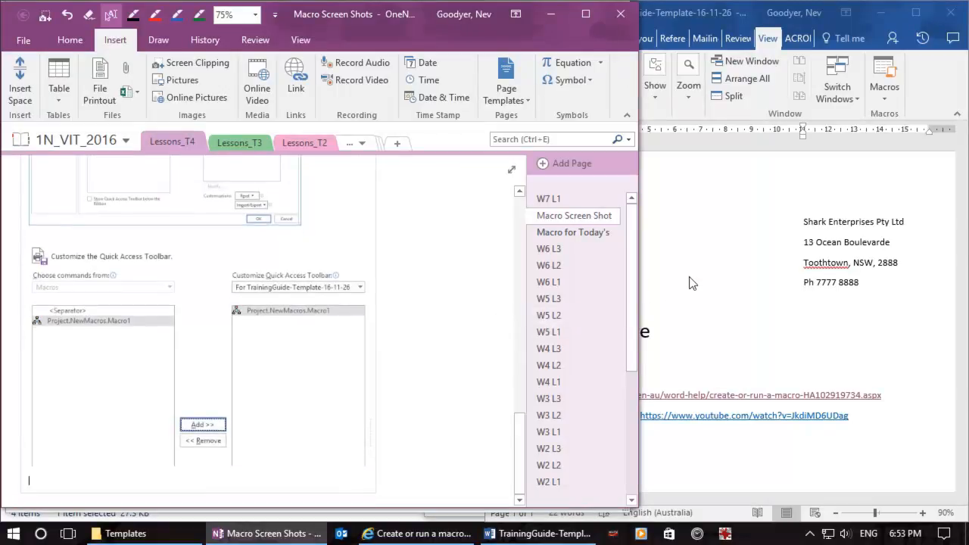
left_click(723, 167)
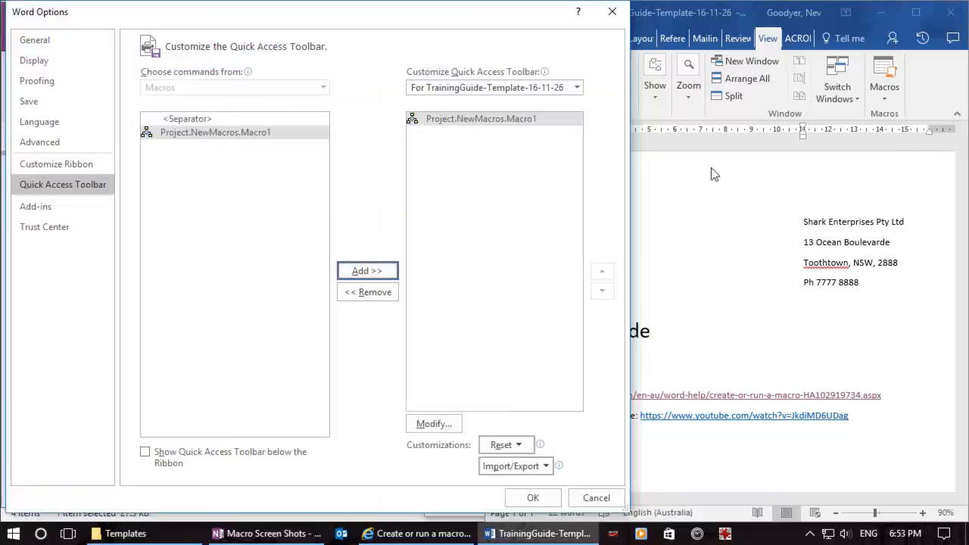
Confirm the toolbar customization to start recording Macro1 in Word, and stop the recording again
left_click(546, 497)
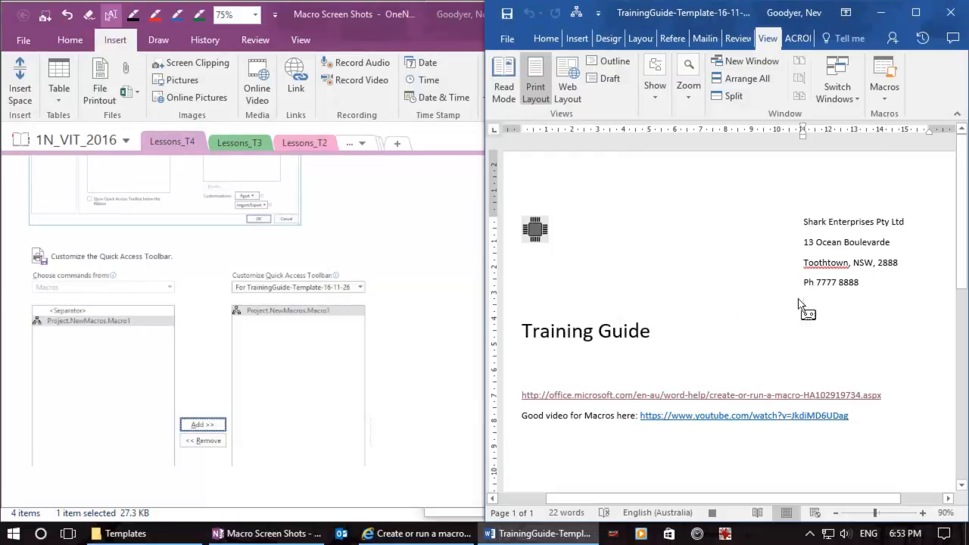
left_click(885, 101)
left_click(888, 134)
Set up another macro recording stored in Documents Based On TrainingGuide-Template-16-11-26 and assign it to a button
left_click(886, 101)
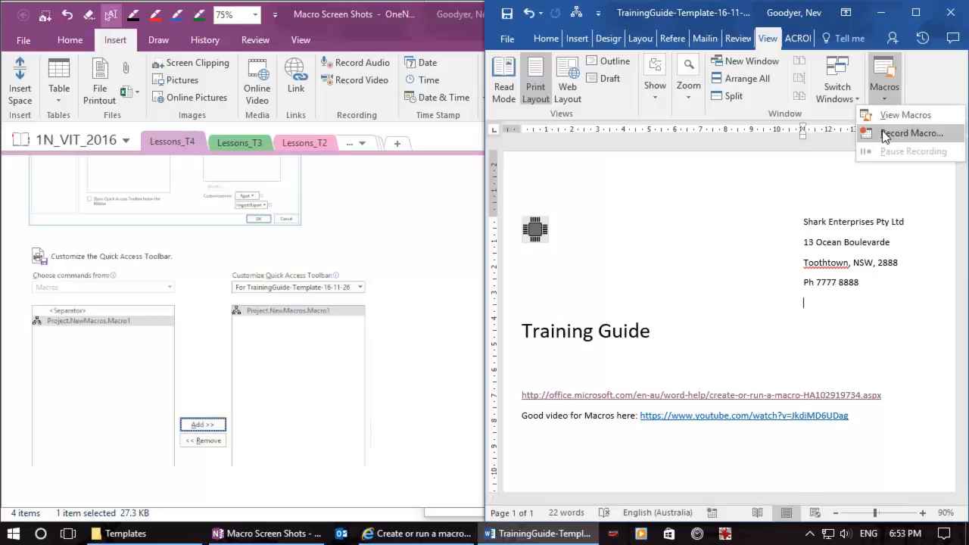
left_click(885, 134)
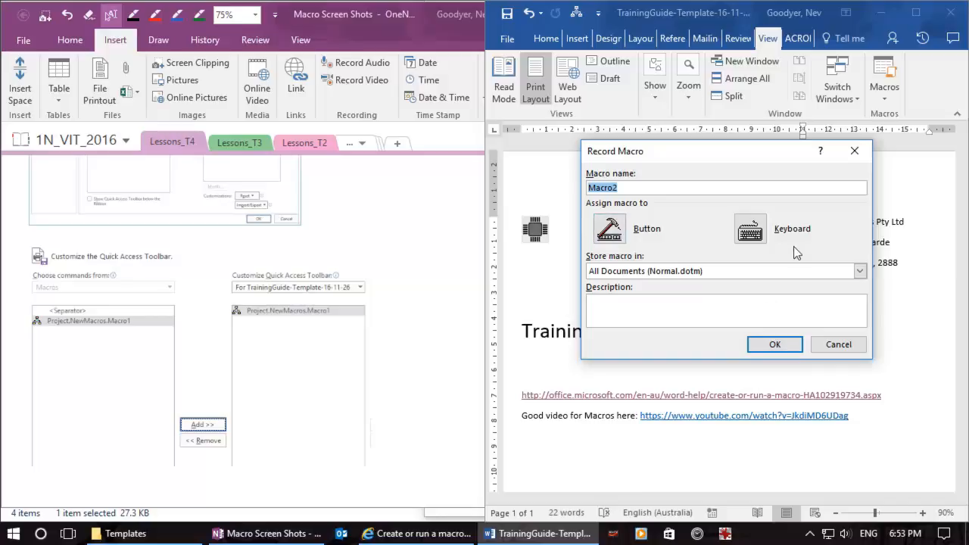
left_click(861, 271)
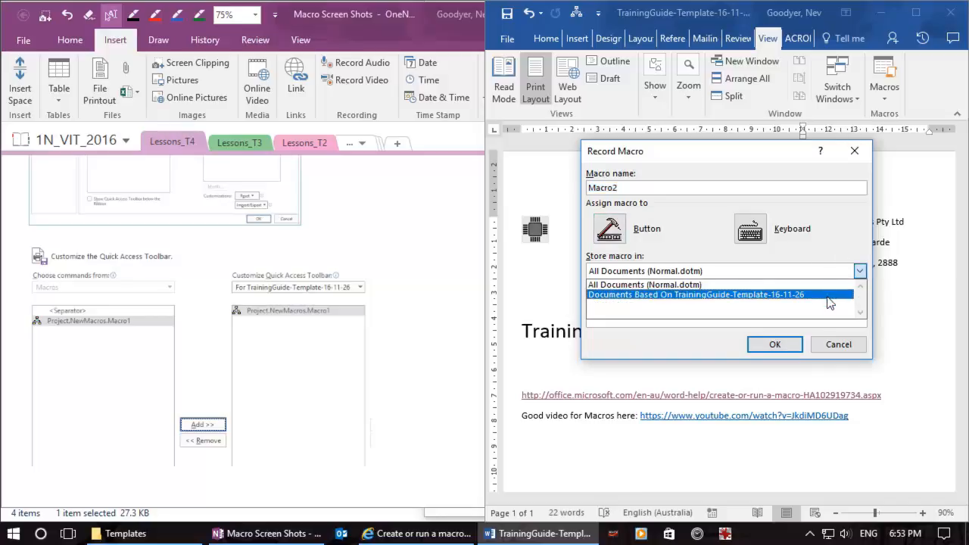
left_click(831, 295)
left_click(617, 230)
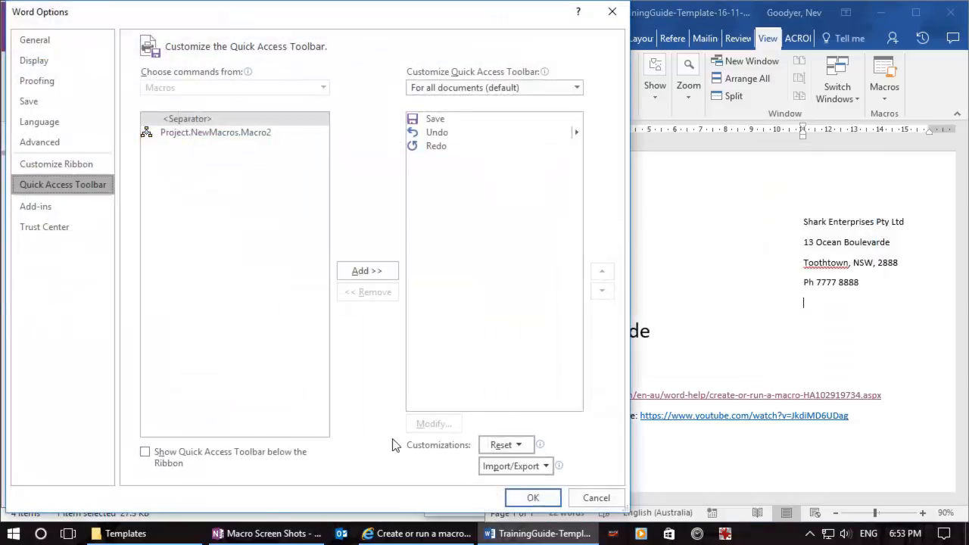
Capture the Quick Access Toolbar options listing Project.NewMacros.Macro2 as a screen clipping on the OneNote page
left_click(259, 534)
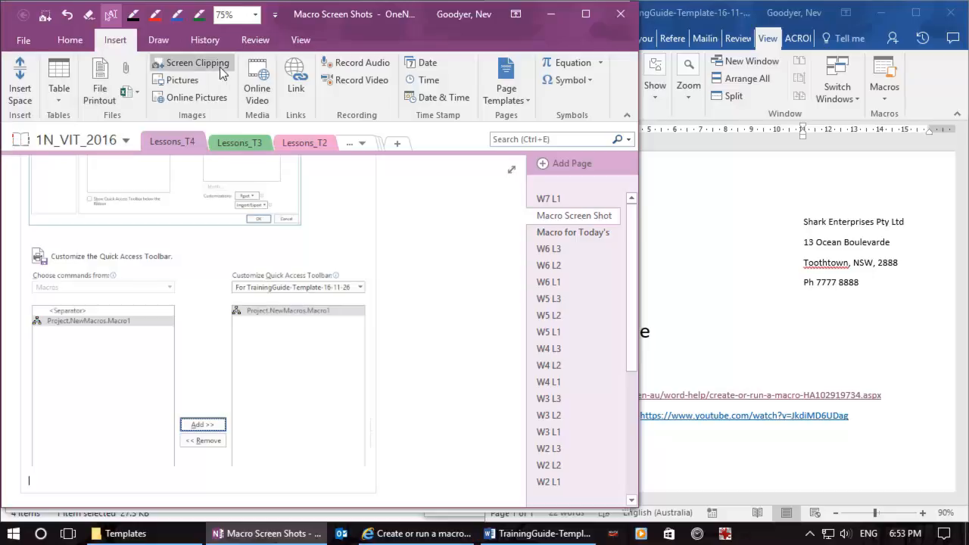
left_click(46, 20)
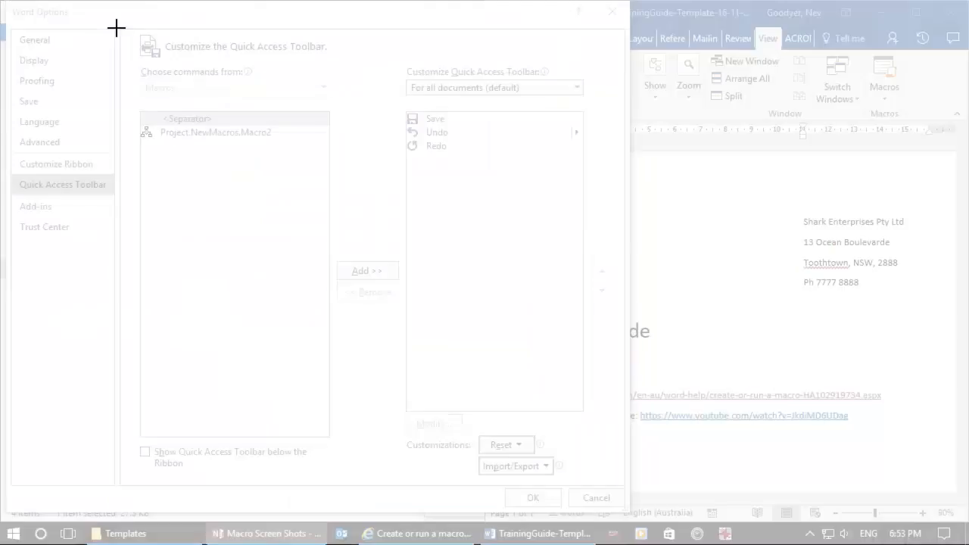
left_click_drag(123, 28, 596, 311)
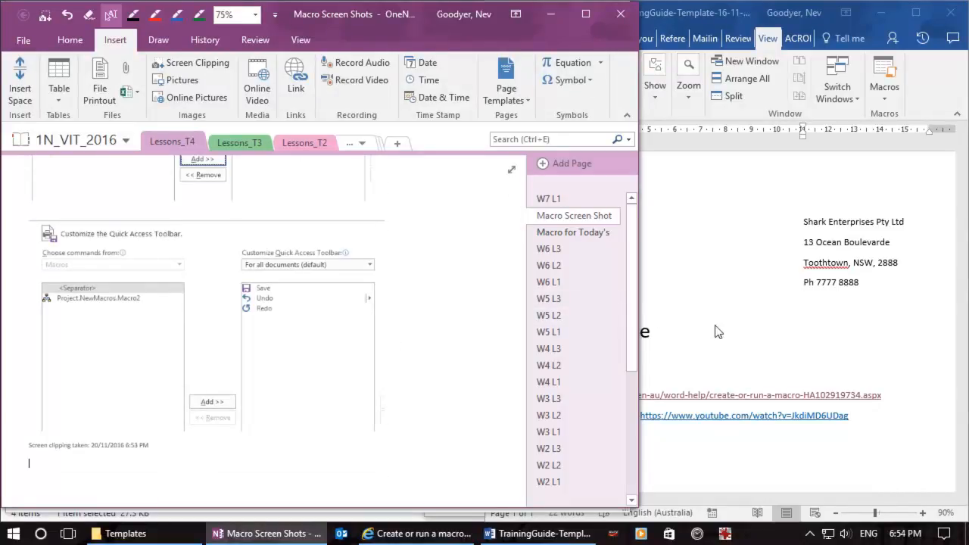
In Word, show the toolbar customization for TrainingGuide-Template-16-11-26 and open the Modify Button settings for Project.NewMacros.Macro1
left_click(885, 98)
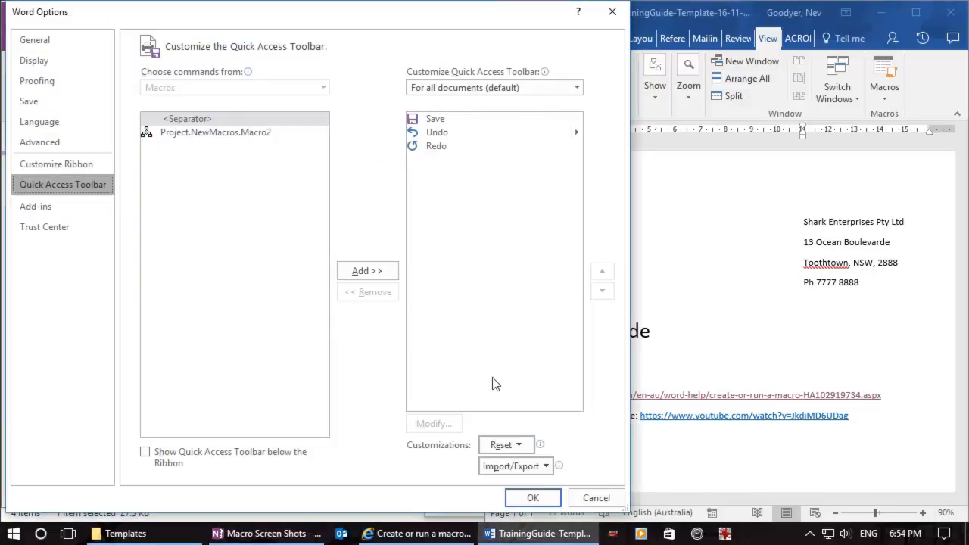
left_click(575, 89)
left_click(556, 115)
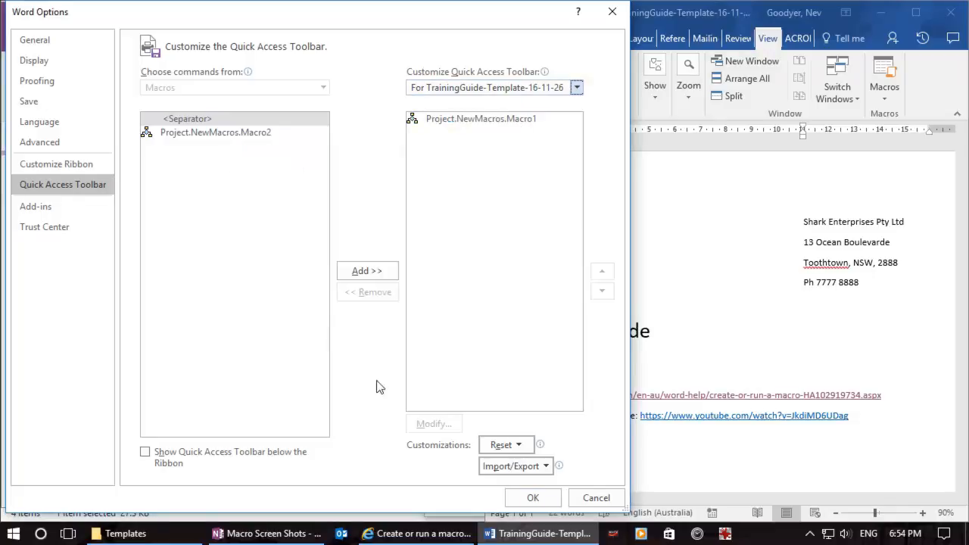
left_click(480, 121)
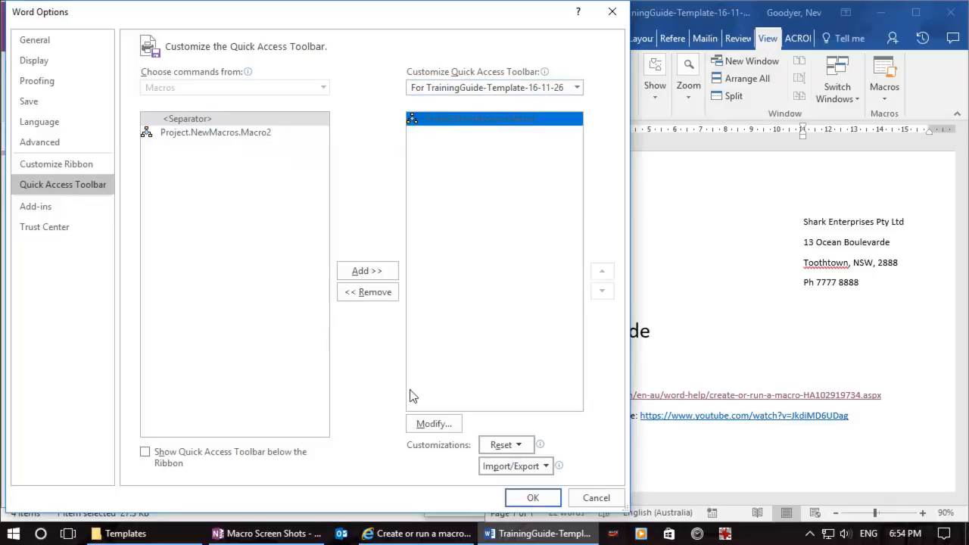
left_click(433, 424)
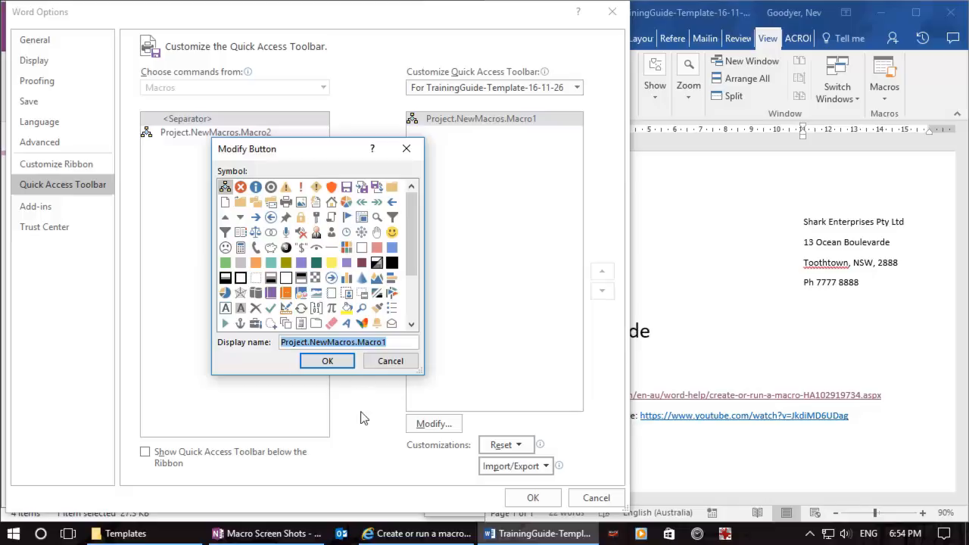
Paste the screenshot of the Modify Button dialog below the last clipping in OneNote and add blank space beneath it
key("alt+Tab")
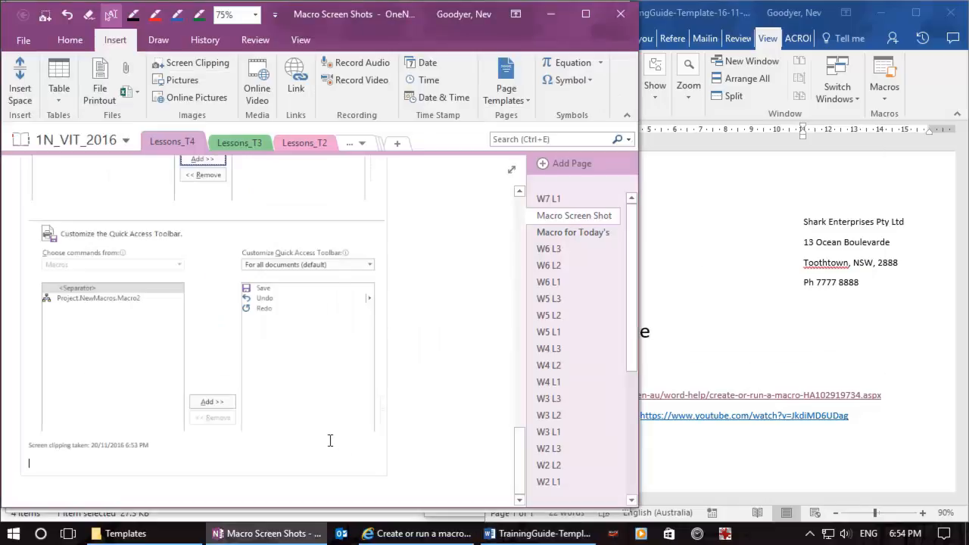
key("ctrl+v")
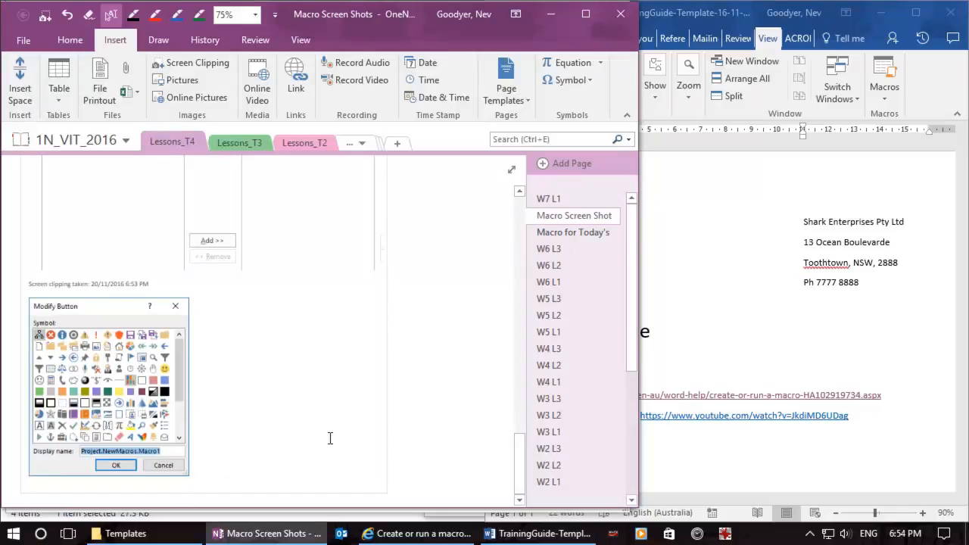
key("Return")
key("Return")
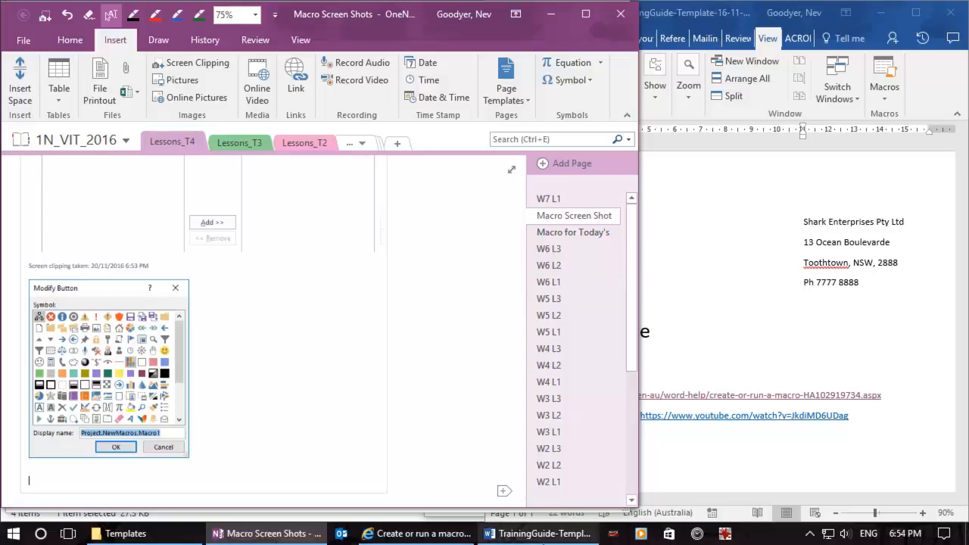
Select and copy the collected macro screen clippings on the OneNote page, and return to Word
left_click(542, 541)
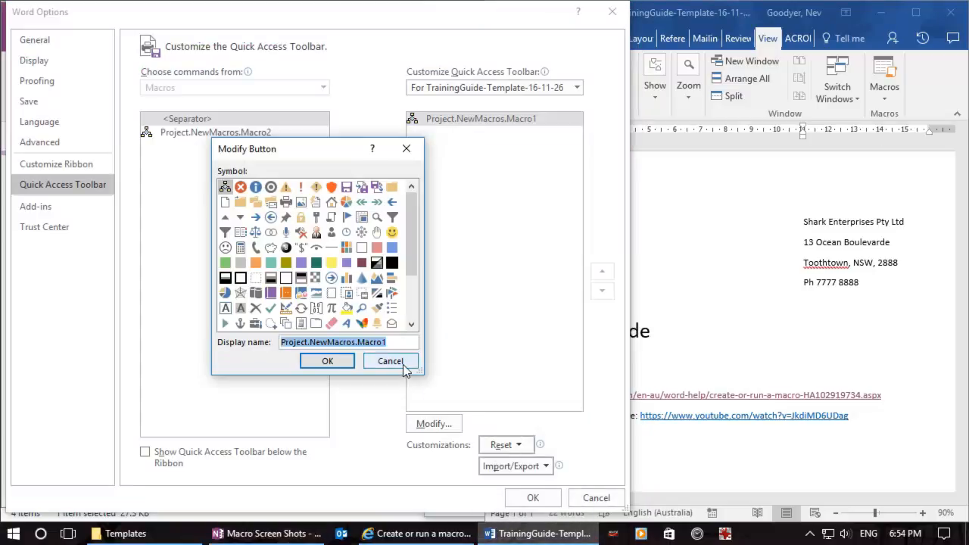
left_click(320, 534)
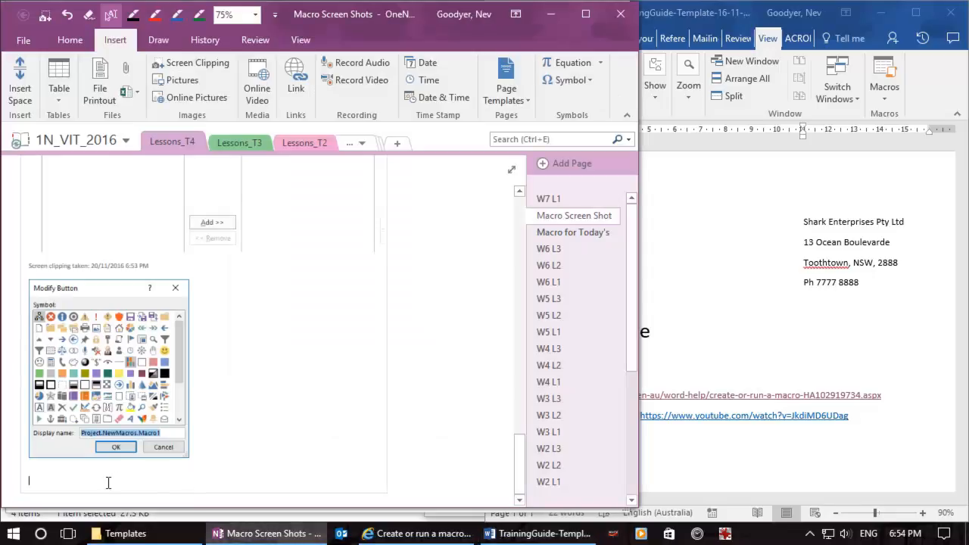
scroll(108, 483, "up", 3)
scroll(206, 333, "up", 4)
scroll(146, 263, "up", 5)
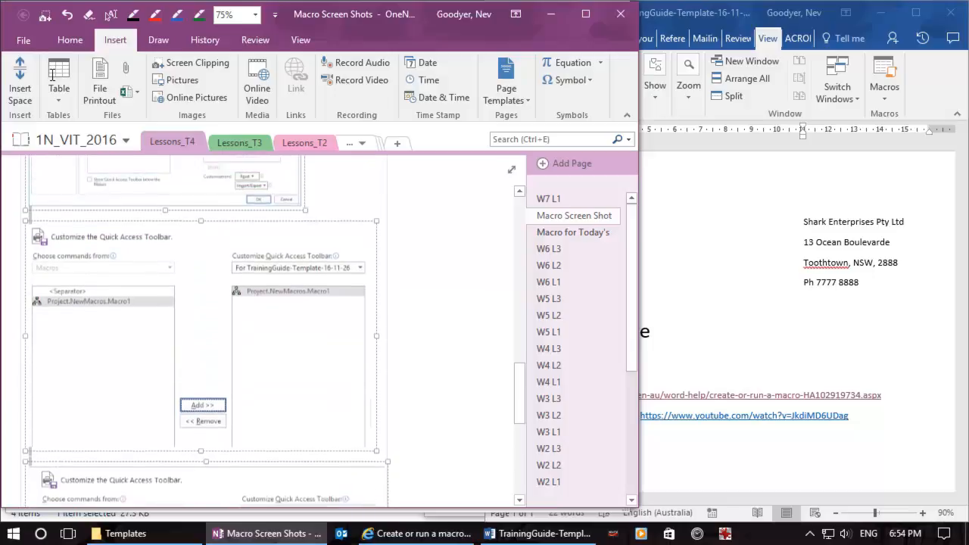
left_click(522, 534)
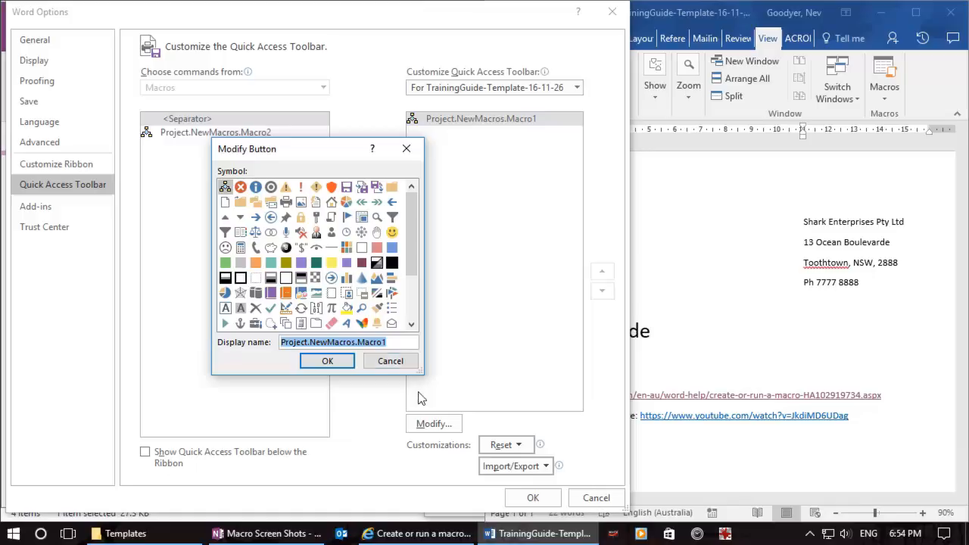
Cancel the Modify Button and Word Options dialogs and paste the copied clippings between the Training Guide title and the links
left_click(392, 362)
left_click(577, 495)
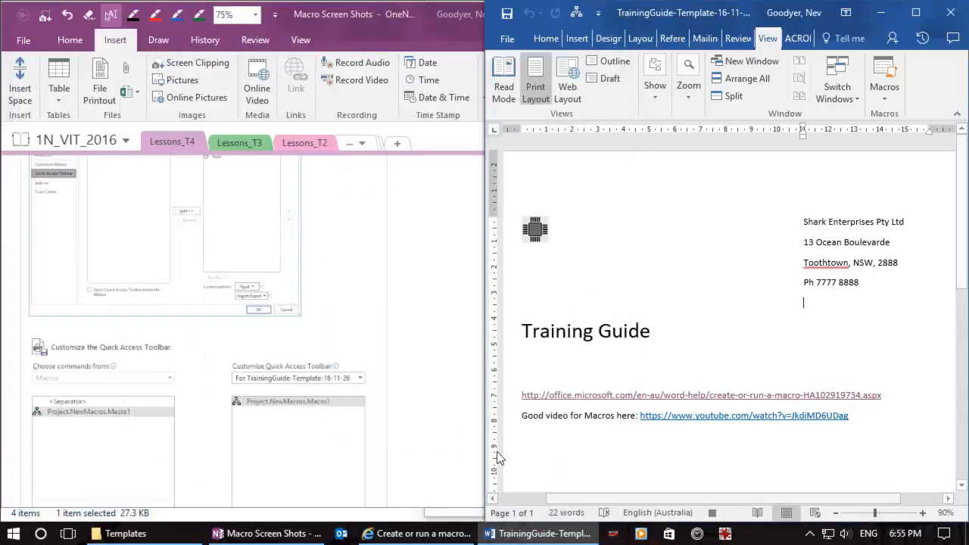
left_click(533, 366)
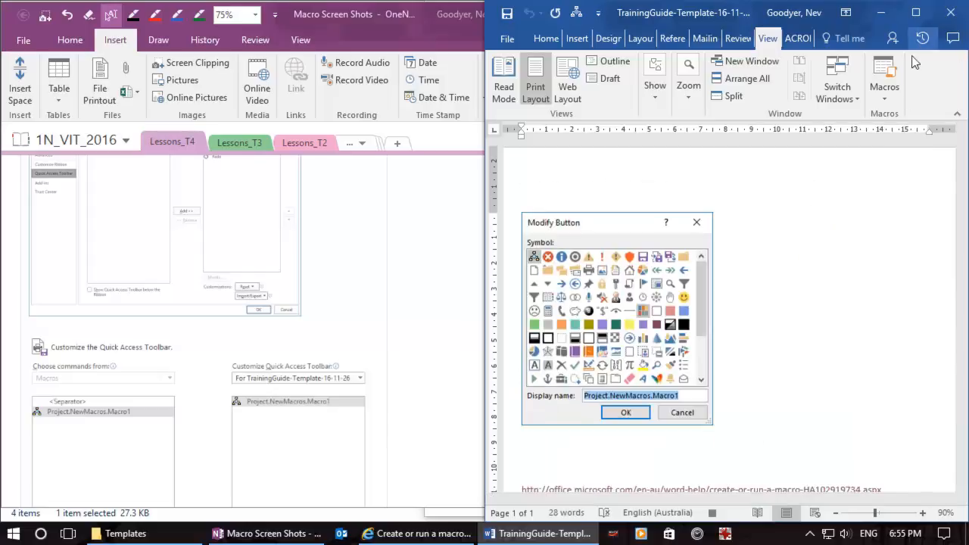
Stop the macro recording and check the pasted clippings in the training guide, starting from the Modify Button image
left_click(889, 97)
left_click(898, 133)
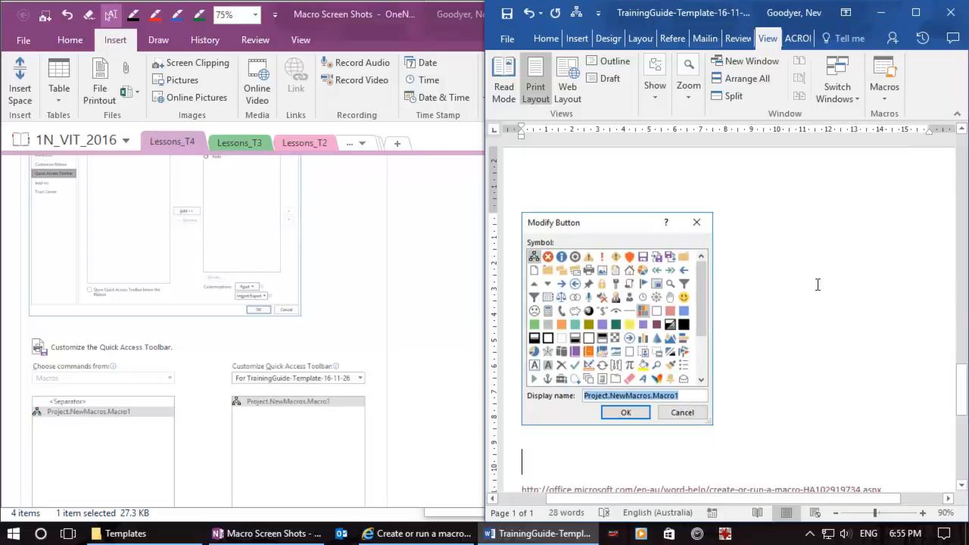
left_click(574, 204)
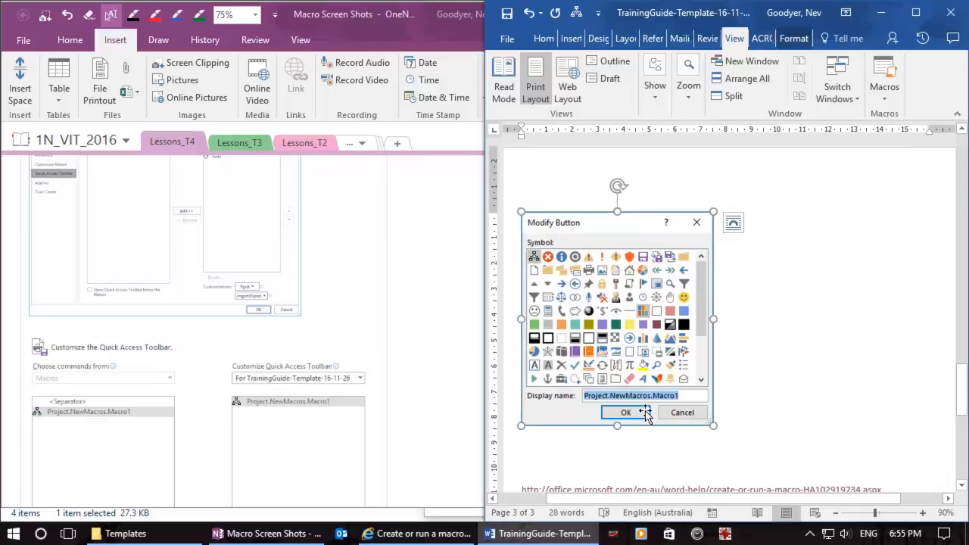
scroll(828, 277, "up", 4)
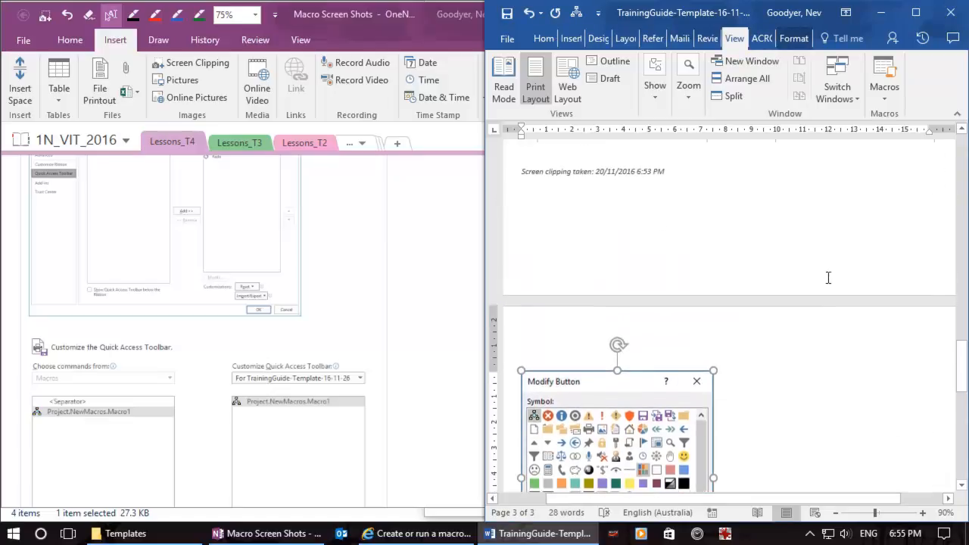
Add the placeholder text "Kh lk" directly above the Customize the Quick Access Toolbar clipping set for all documents
scroll(828, 277, "up", 3)
scroll(826, 279, "up", 7)
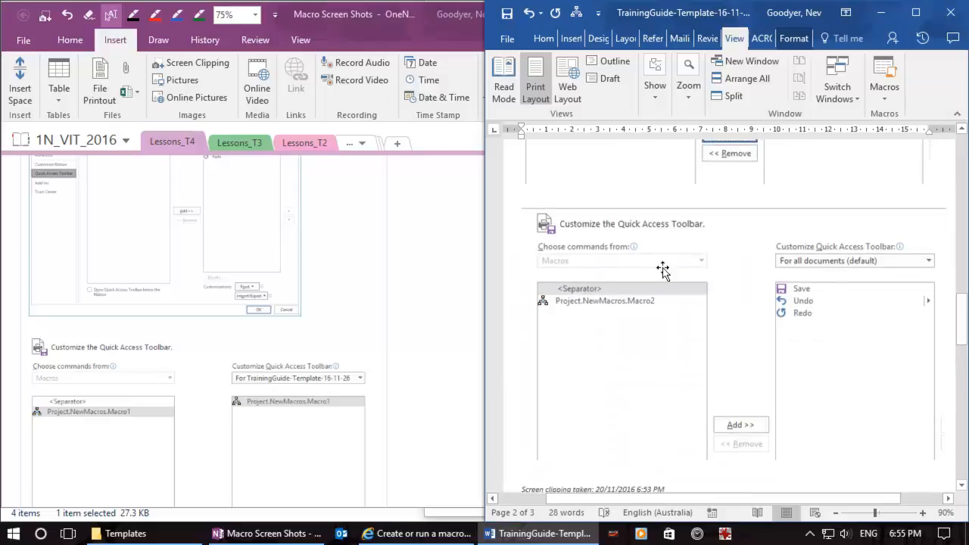
left_click(597, 209)
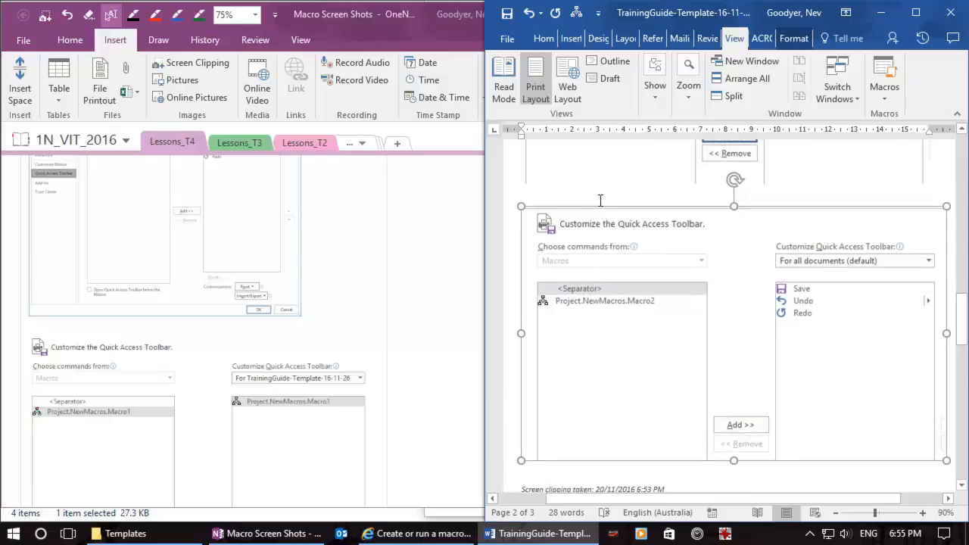
left_click(598, 200)
type("Kh lk")
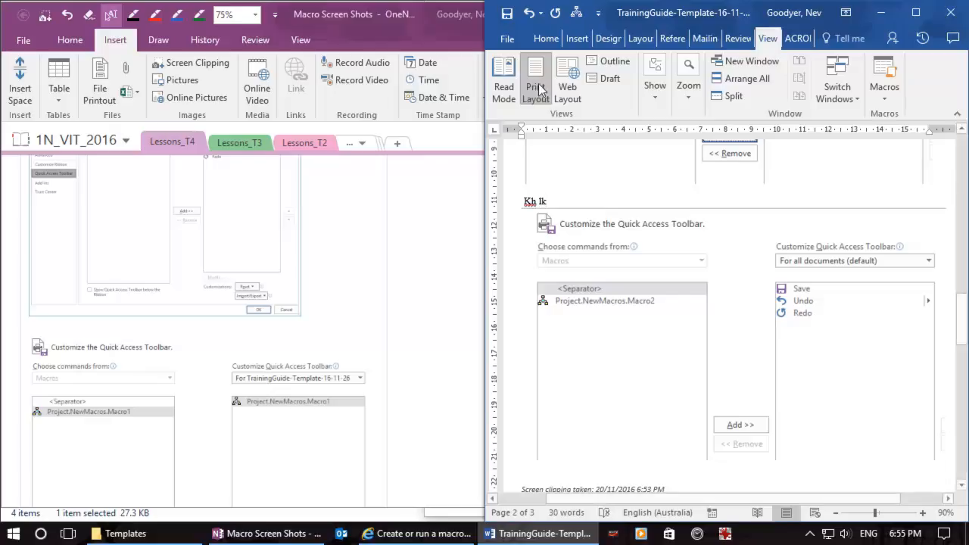
Draw a straight line shape from the "Kh lk" text to the "For all documents (default)" box in the clipping
left_click(576, 39)
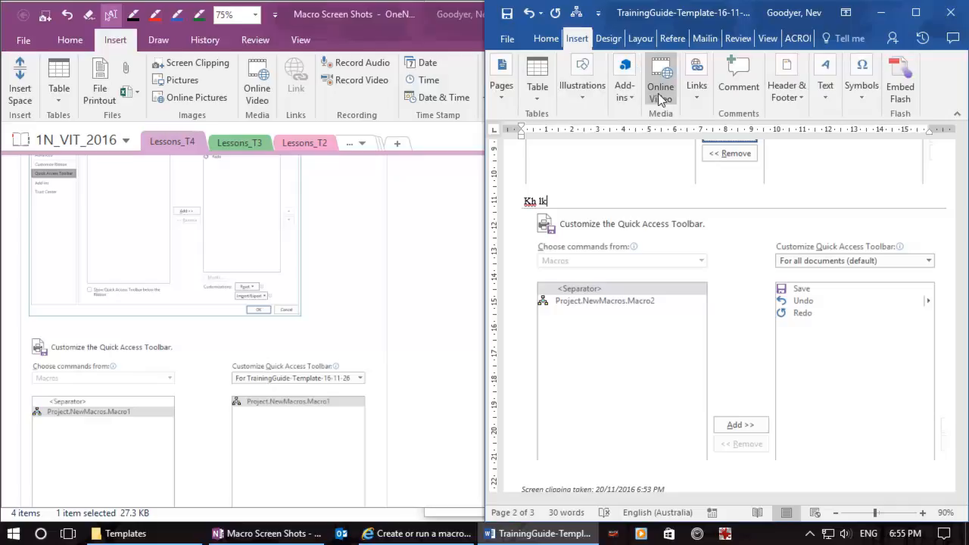
left_click(584, 91)
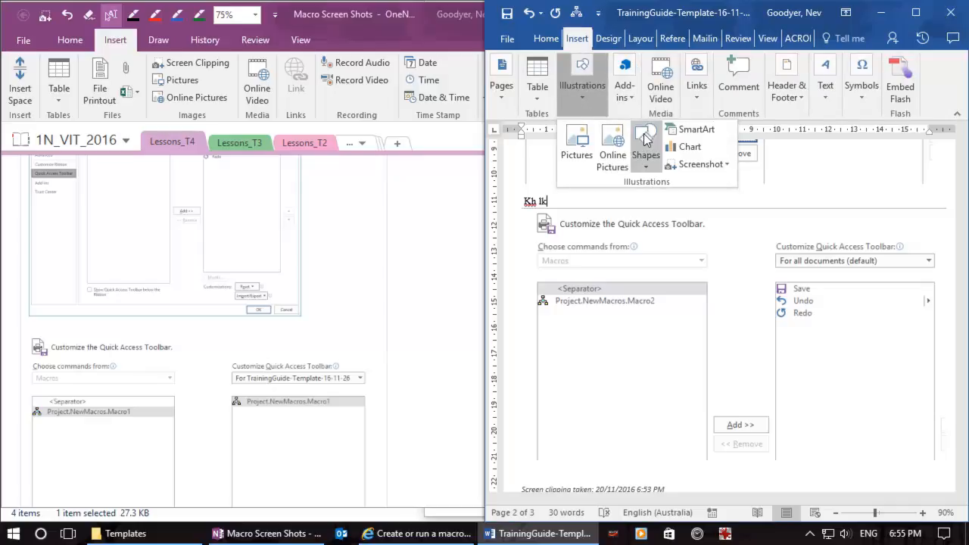
left_click(640, 137)
left_click(671, 202)
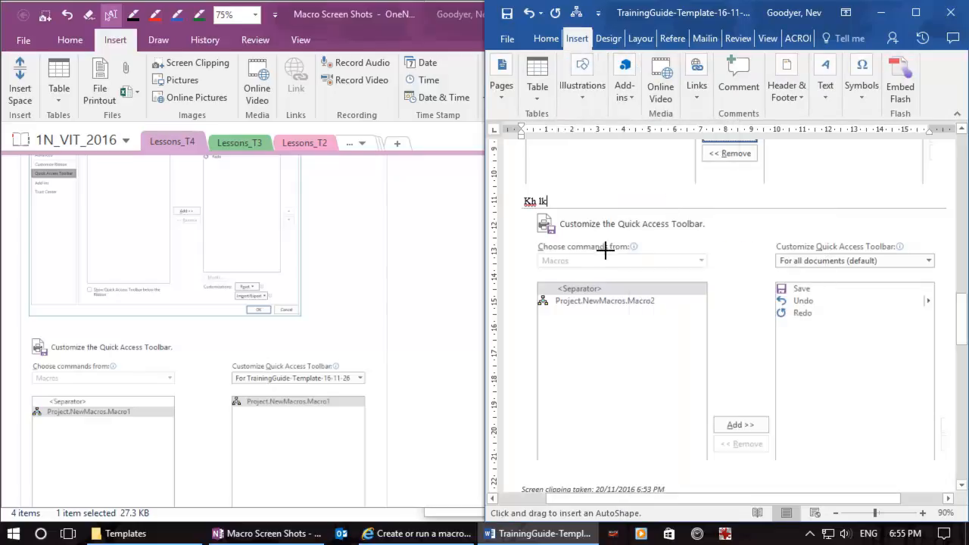
mouse_move(557, 205)
left_mouse_down()
mouse_move(601, 230)
mouse_move(763, 270)
mouse_move(771, 259)
left_mouse_up()
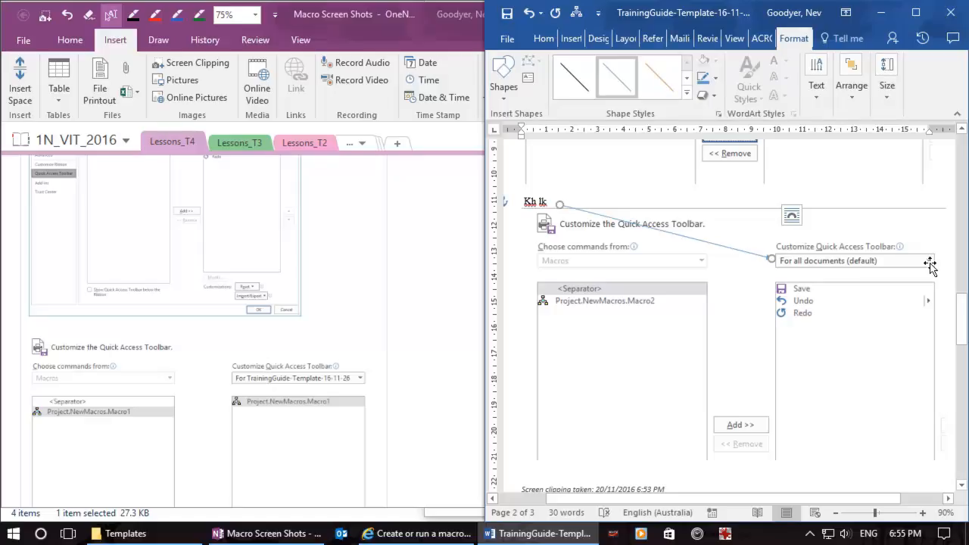
Set the outline weight of the drawn line to 1½ pt
left_click(714, 78)
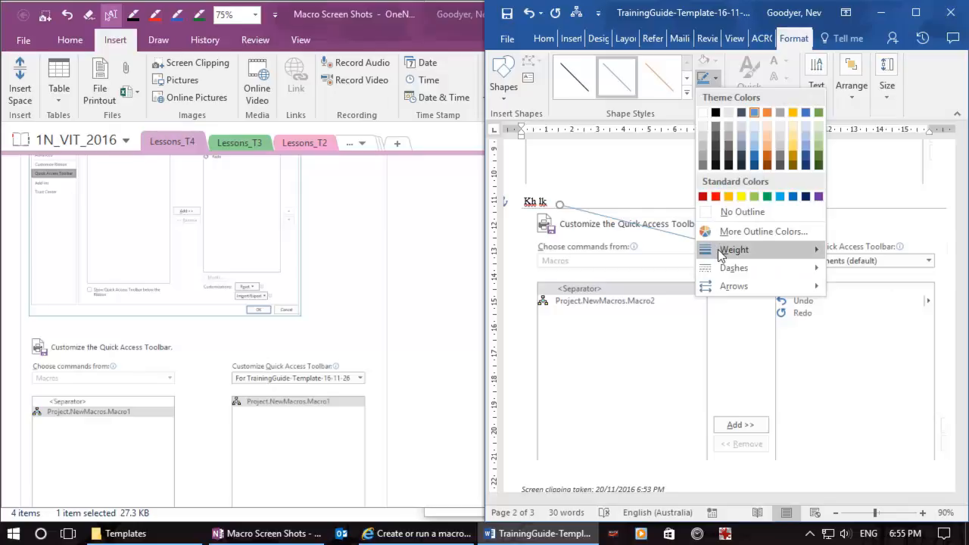
mouse_move(720, 256)
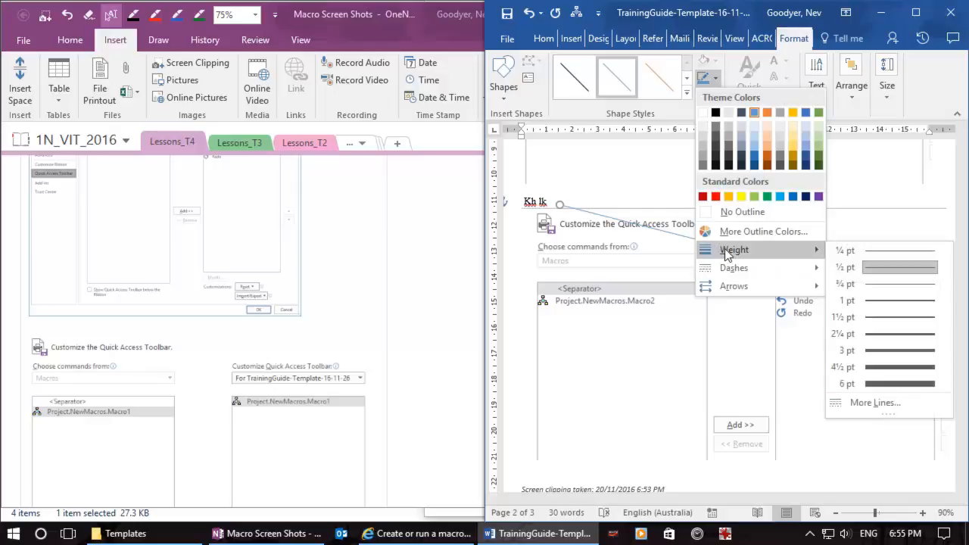
left_click(880, 319)
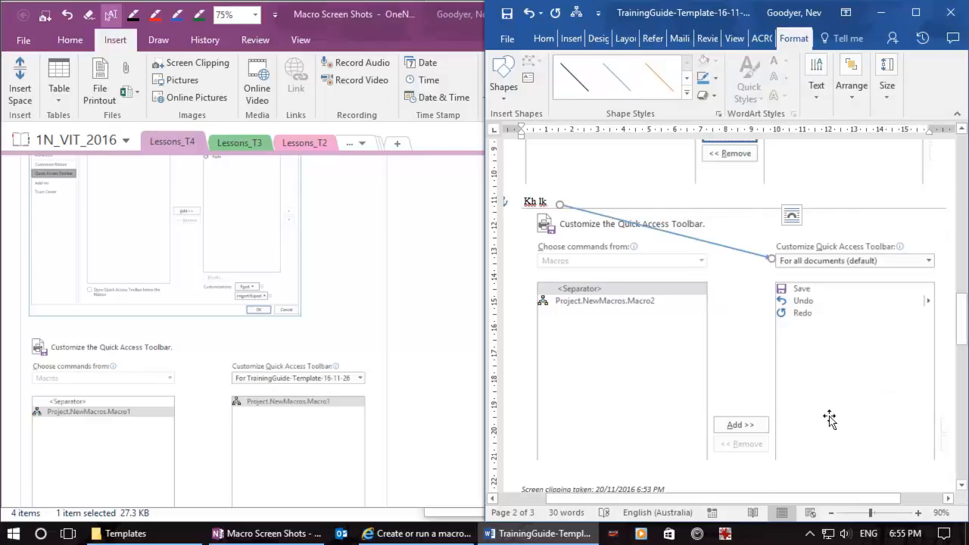
Review the whole training guide, from the links at the end back to the Training Guide title and letterhead
scroll(801, 384, "down", 3)
scroll(801, 385, "down", 10)
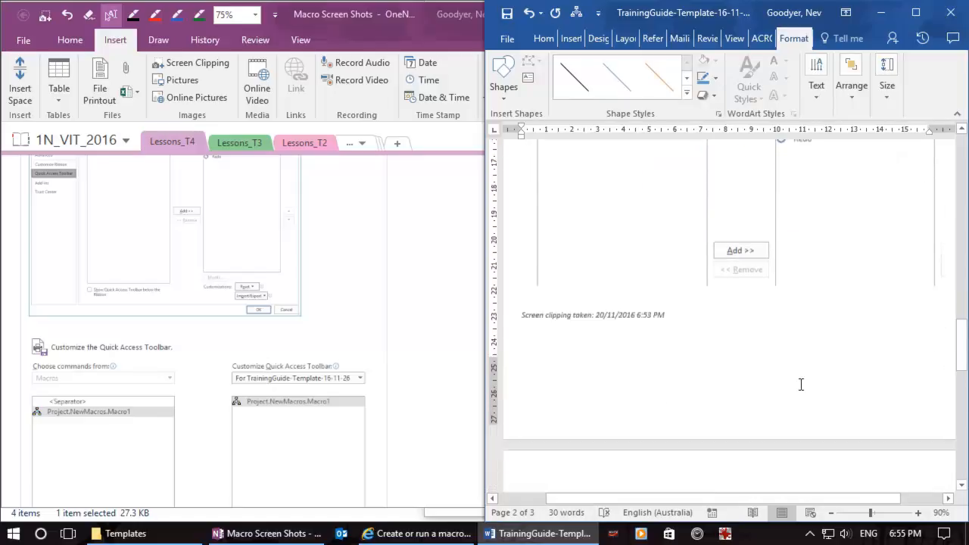
scroll(801, 385, "down", 5)
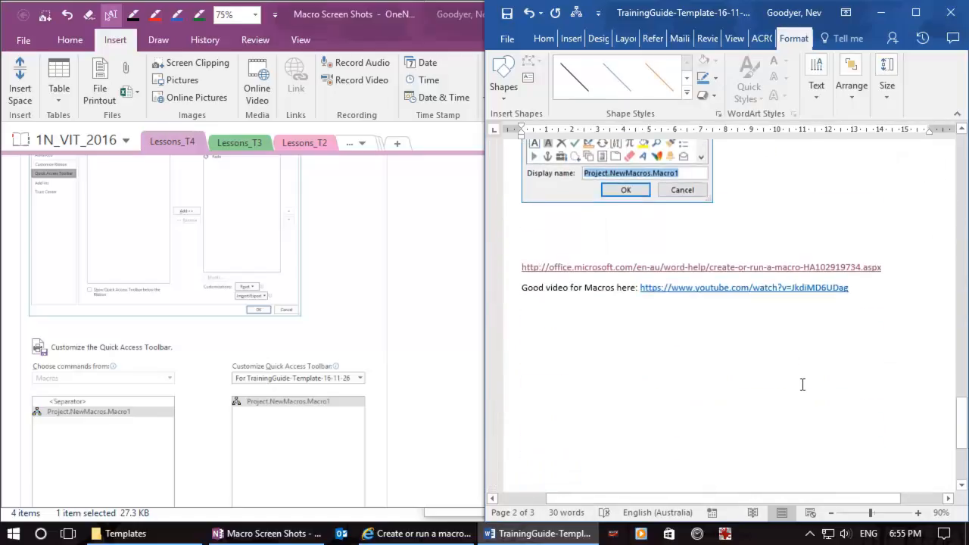
scroll(802, 385, "up", 10)
scroll(802, 384, "up", 15)
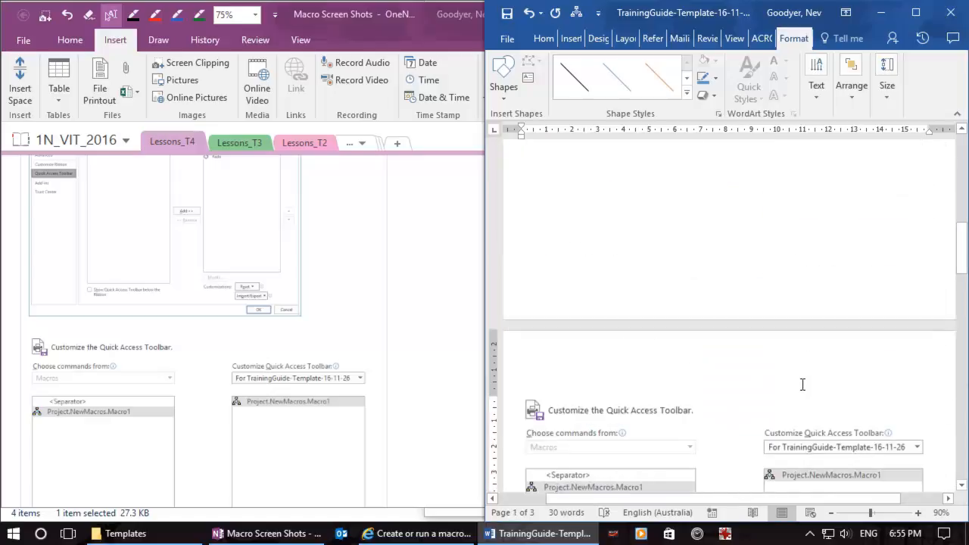
scroll(803, 384, "up", 2)
scroll(801, 385, "up", 15)
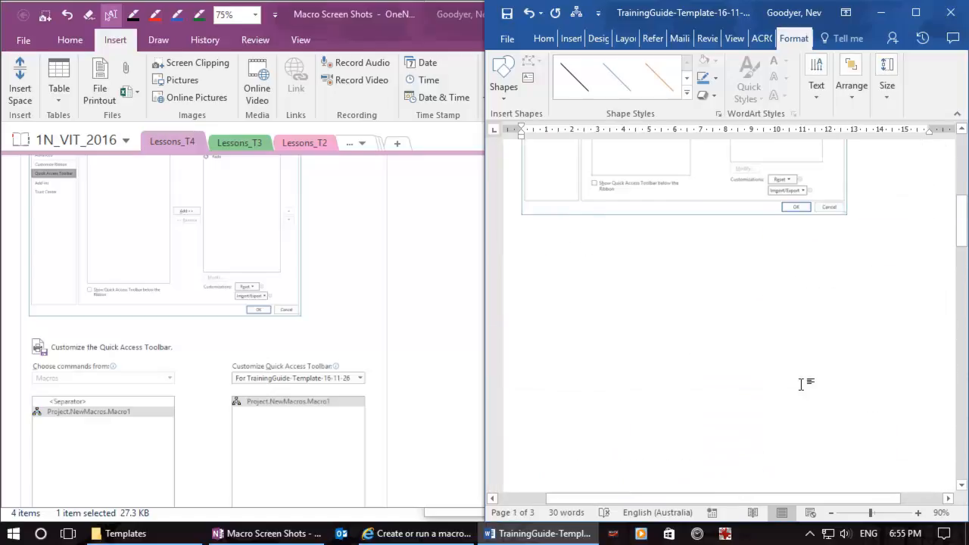
scroll(801, 385, "up", 1)
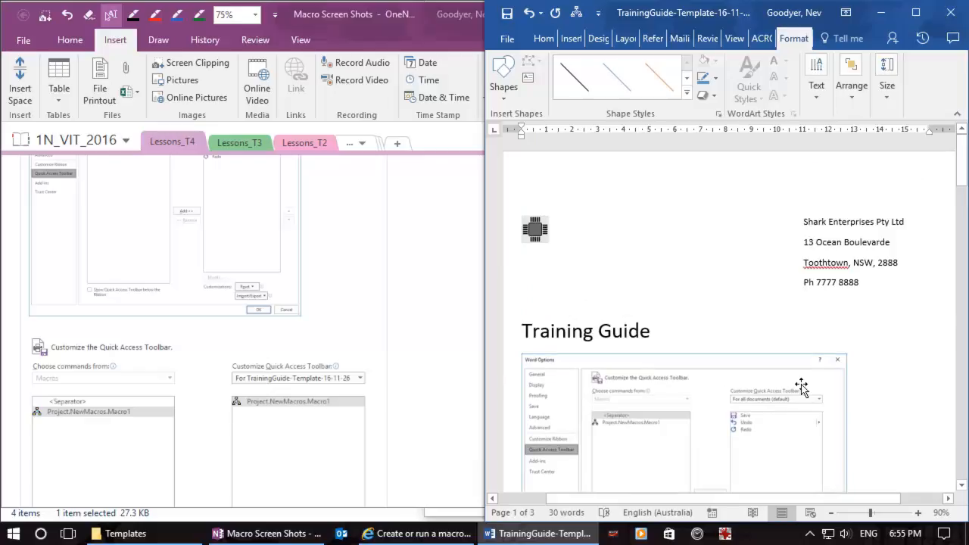